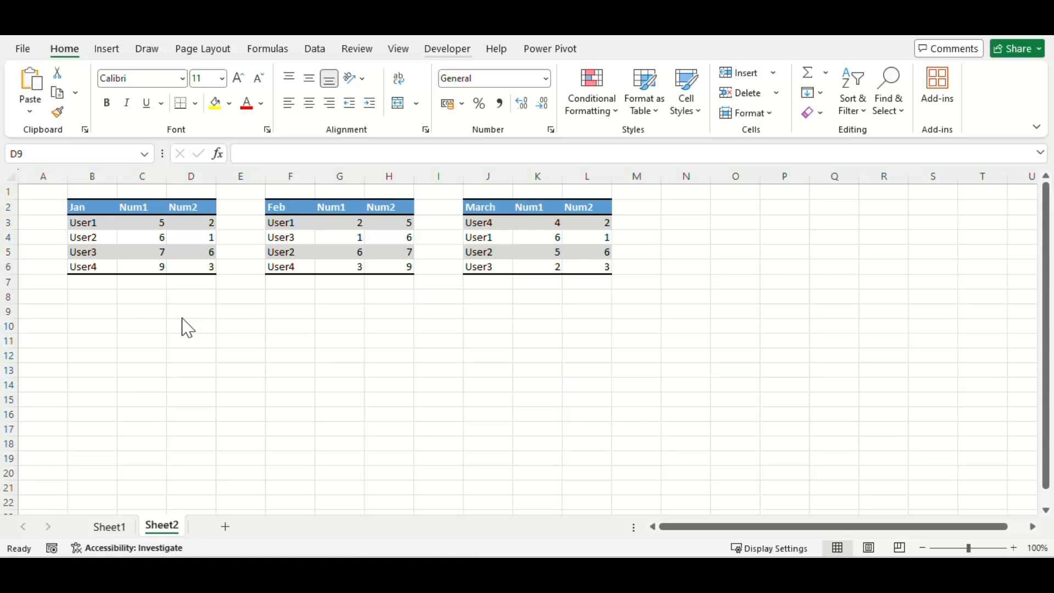
- Start an INDEX formula in cell D11 with the grouped reference (B3:D6,F3:H6,J3:L6) covering the three month tables
click(192, 341)
text(=ind)
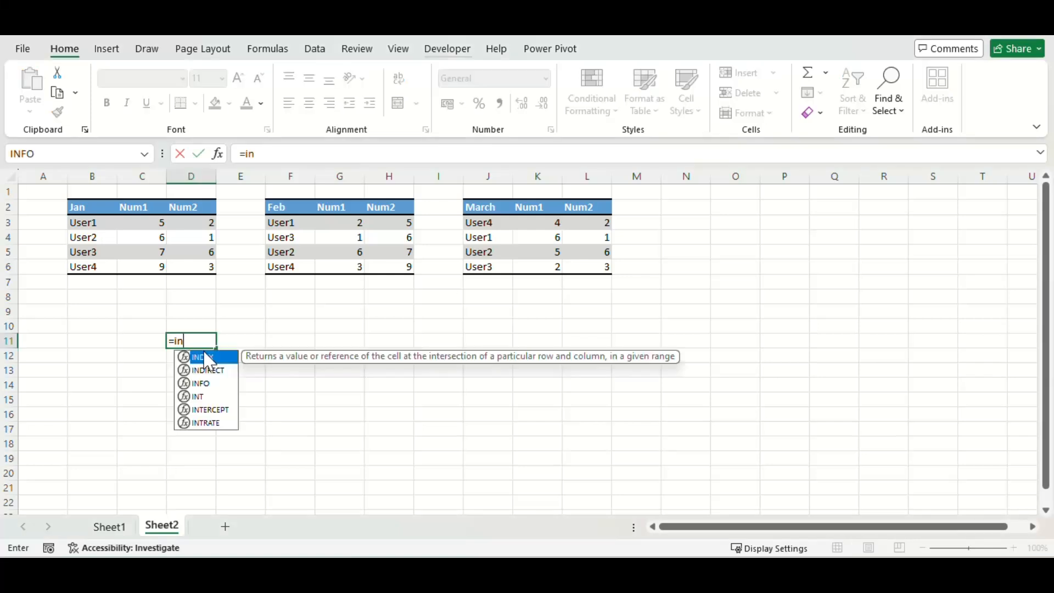
double_click(208, 362)
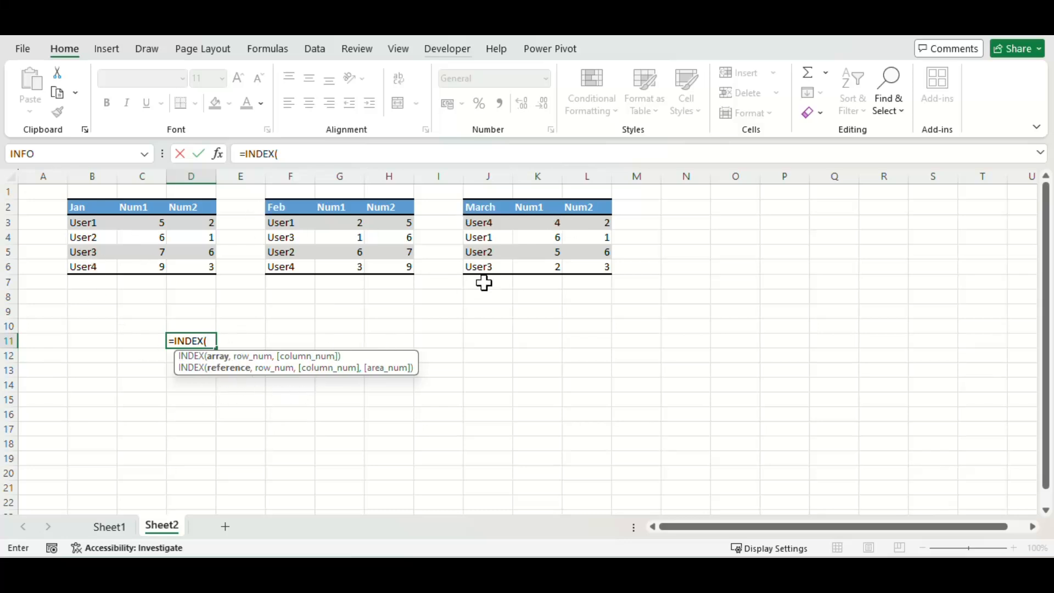
text(()
drag(77, 224, 184, 262)
text(,F3:H6,J3:L6)
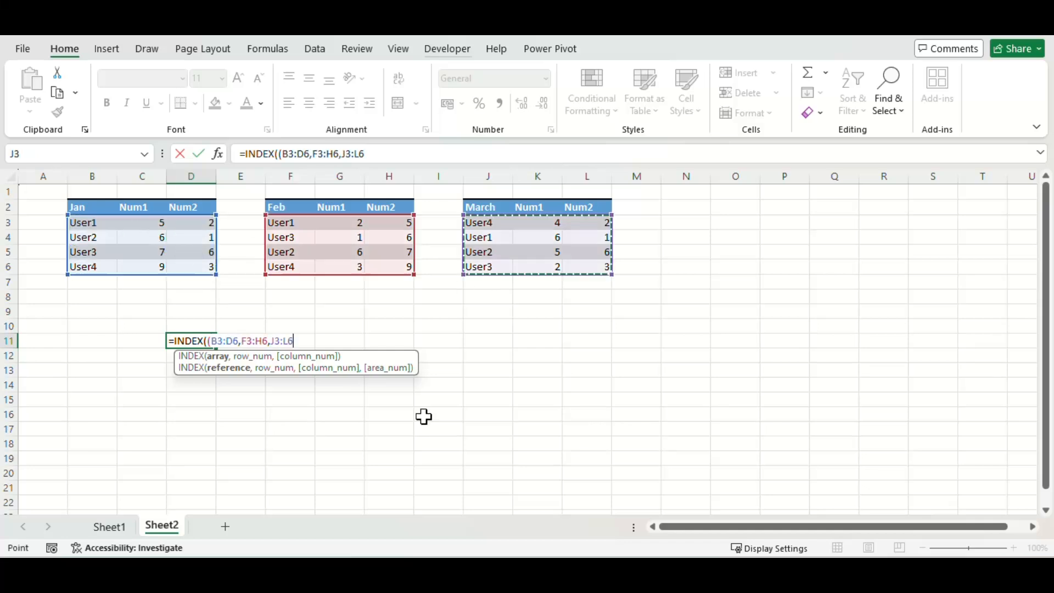
- Complete the INDEX formula in D11 with row number 1, column number 1 and area number 1
text(),1)
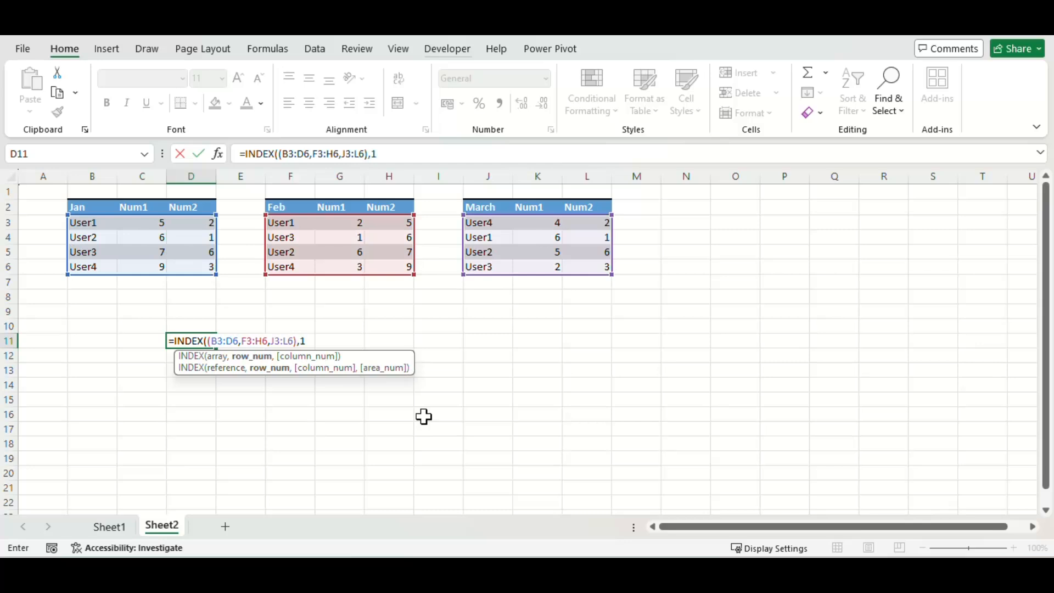
text(,1,1))
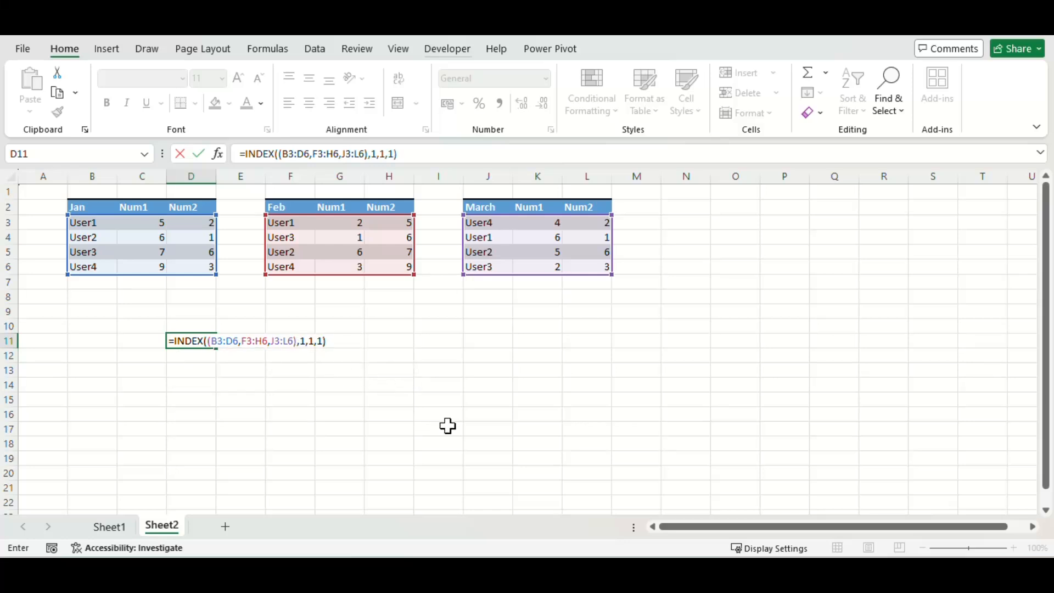
key(Left)
key(Left)
key(Left)
key(Right)
key(Right)
key(Right)
key(F2)
key(Return)
key(Up)
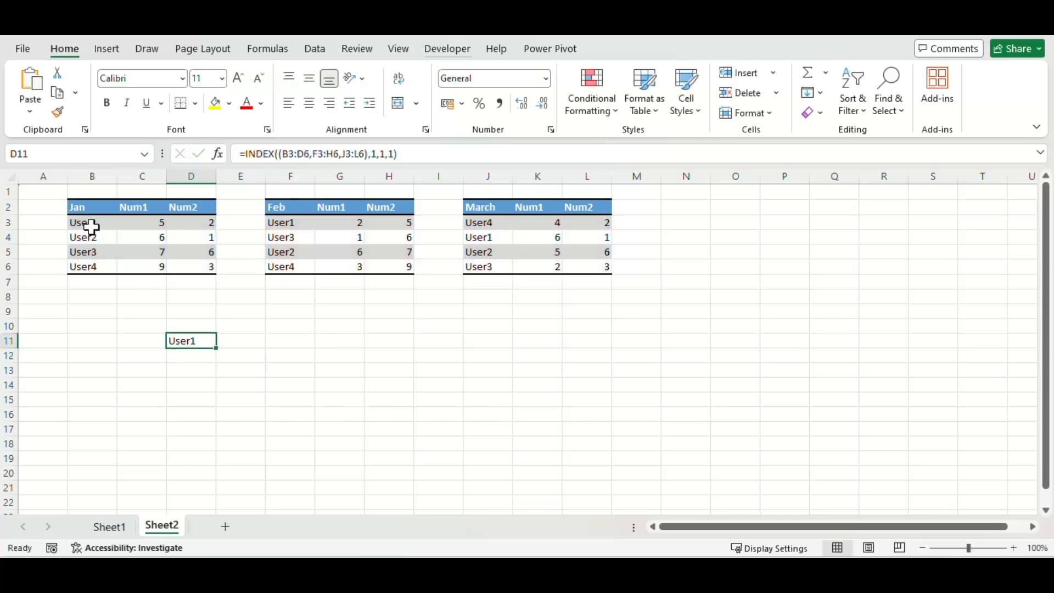
- Set the area number of the INDEX formula in D11 to 3 so it reads the March table
key(F2)
click(309, 341)
key(Left)
key(shift+Left)
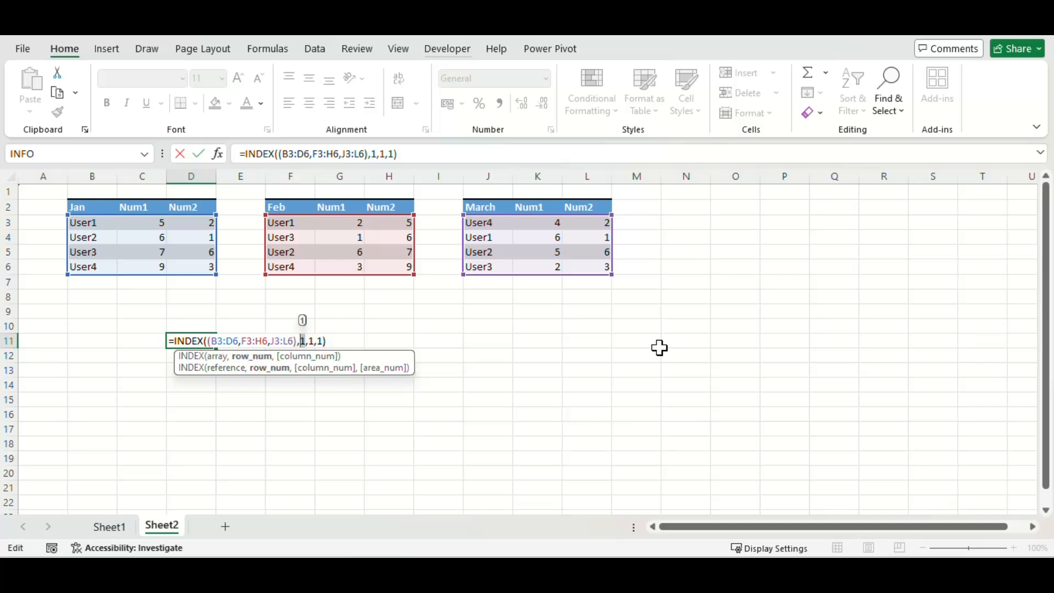
key(Right)
key(Right)
key(shift+Right)
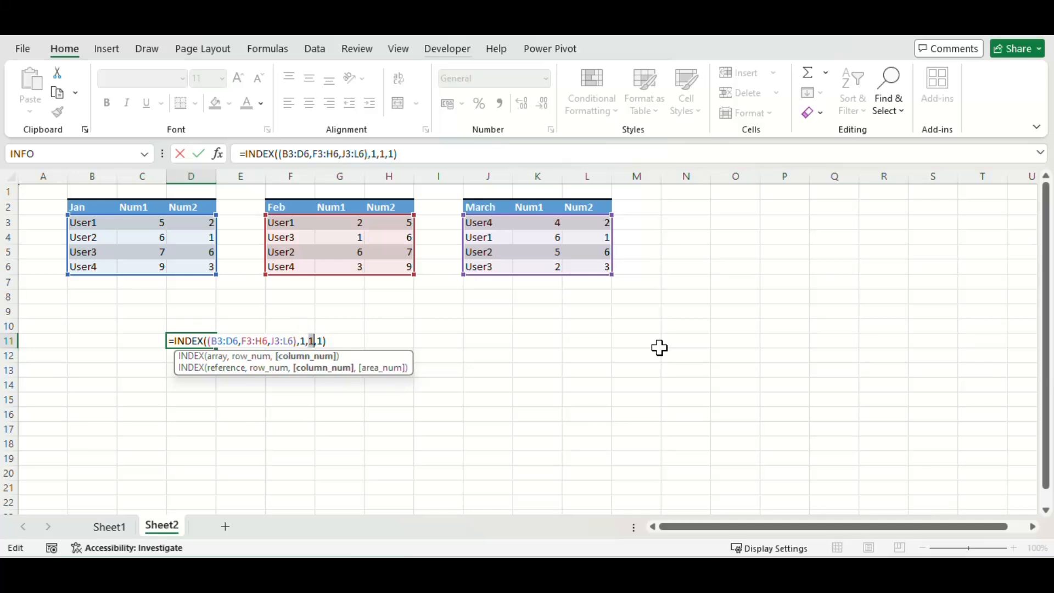
key(Right)
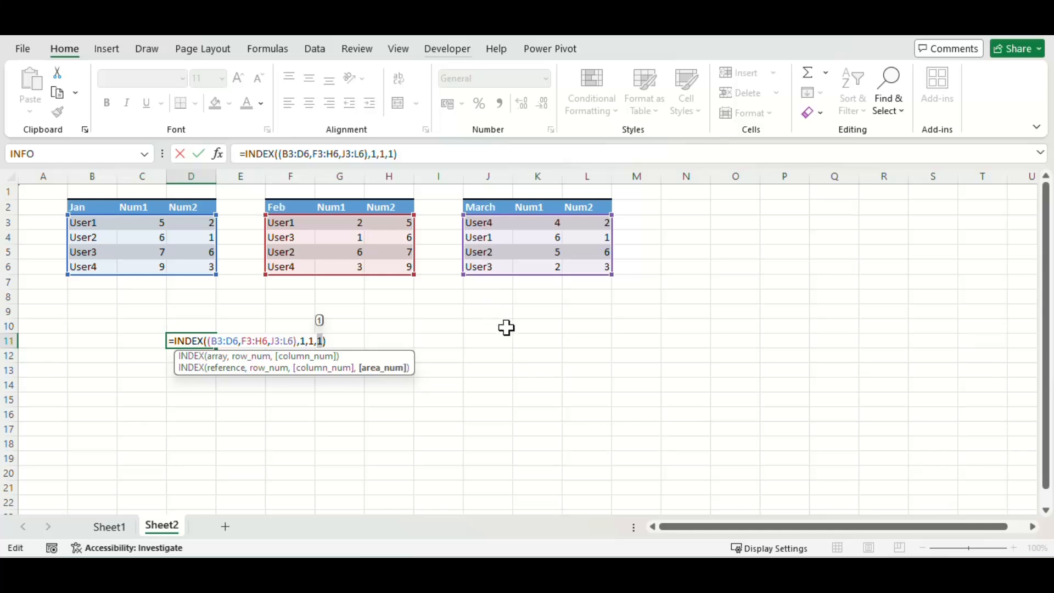
text(3)
key(Return)
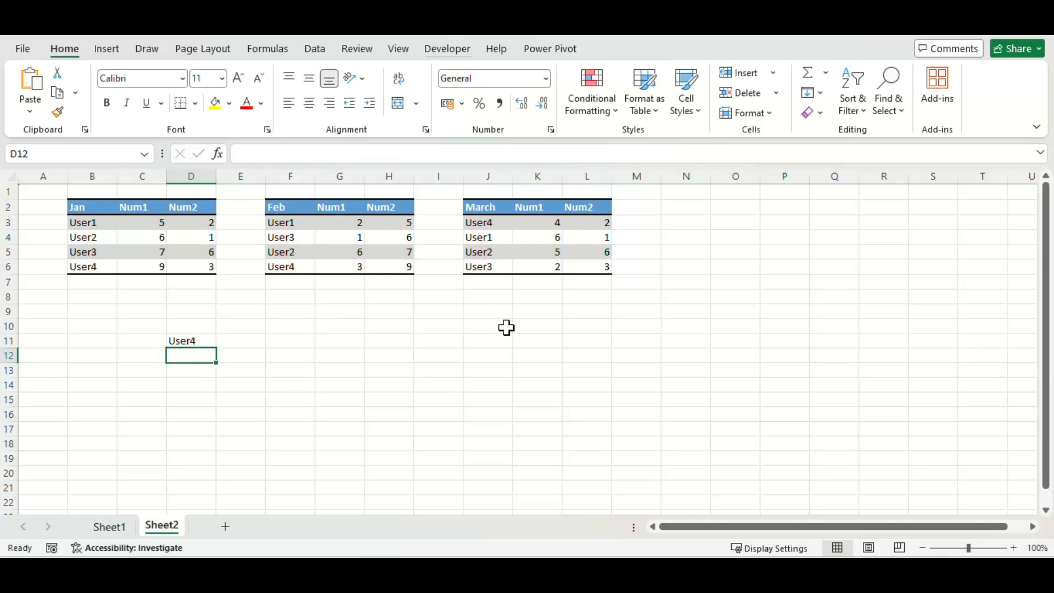
- Set the column number of the D11 formula to the array {2,3} and the area number to 1
key(Up)
key(F2)
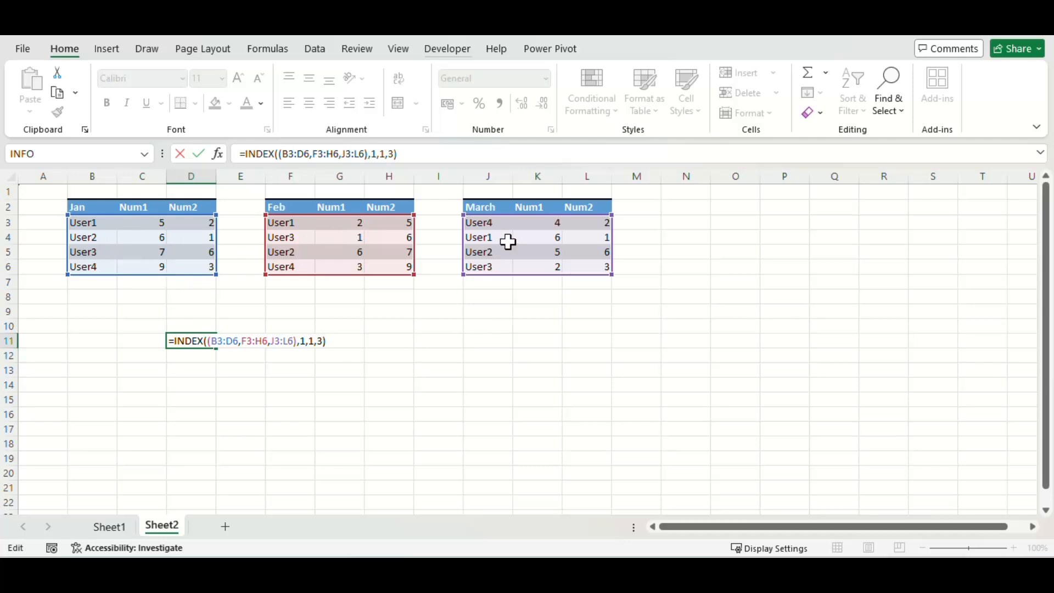
click(306, 344)
key(Right)
key(shift+Right)
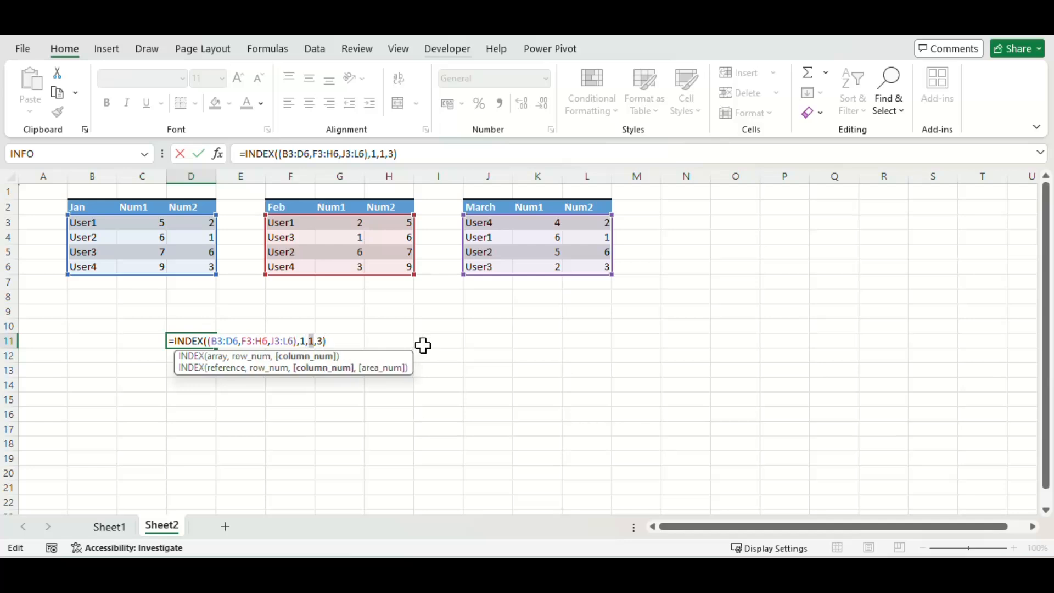
text({2,3})
key(Right)
key(shift+Right)
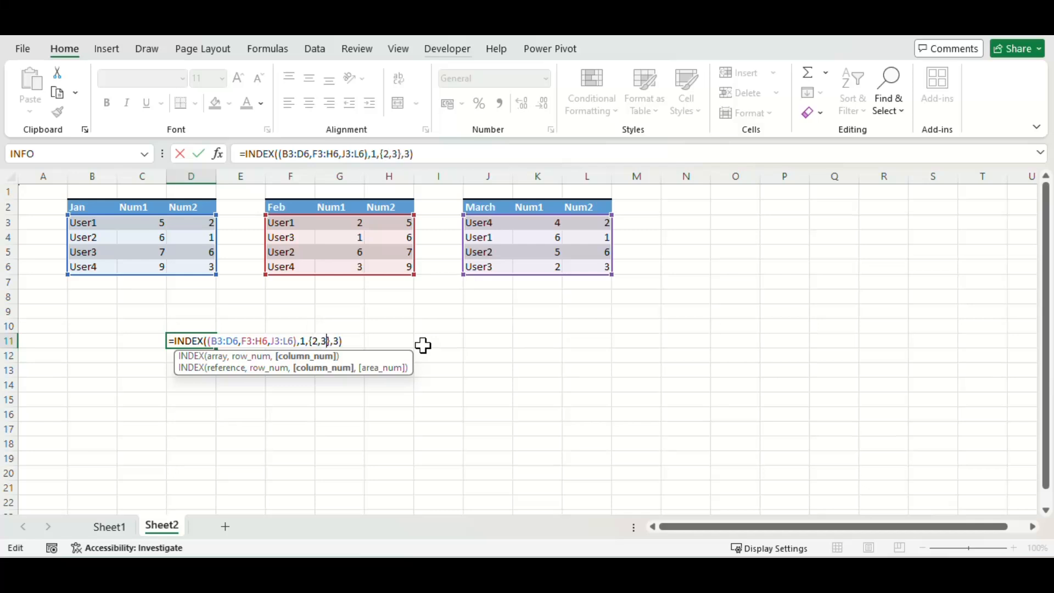
text(1)
key(ctrl+Return)
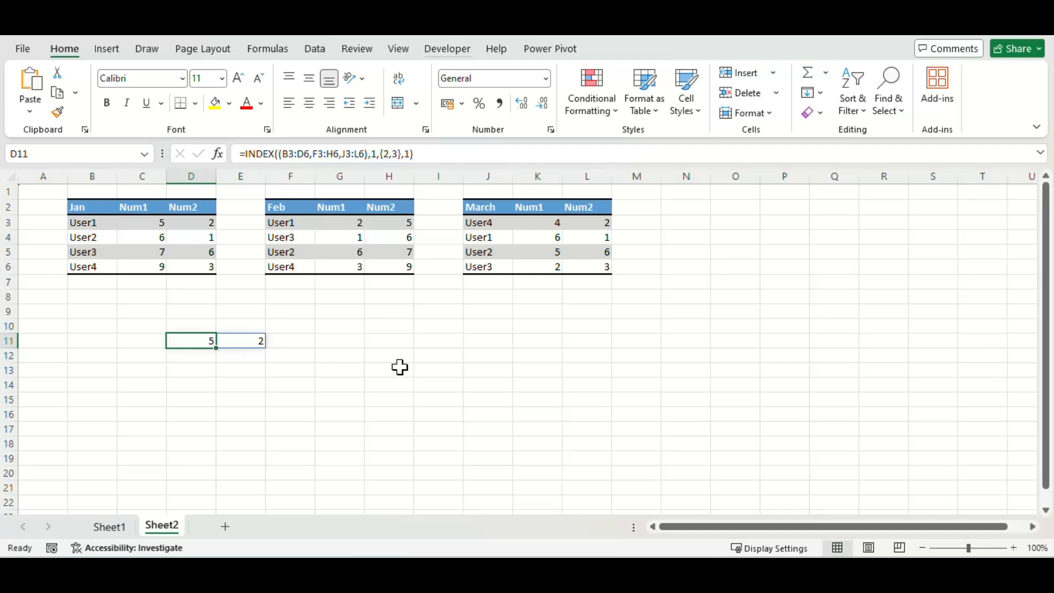
key(Down)
key(Down)
key(Down)
text(=ind)
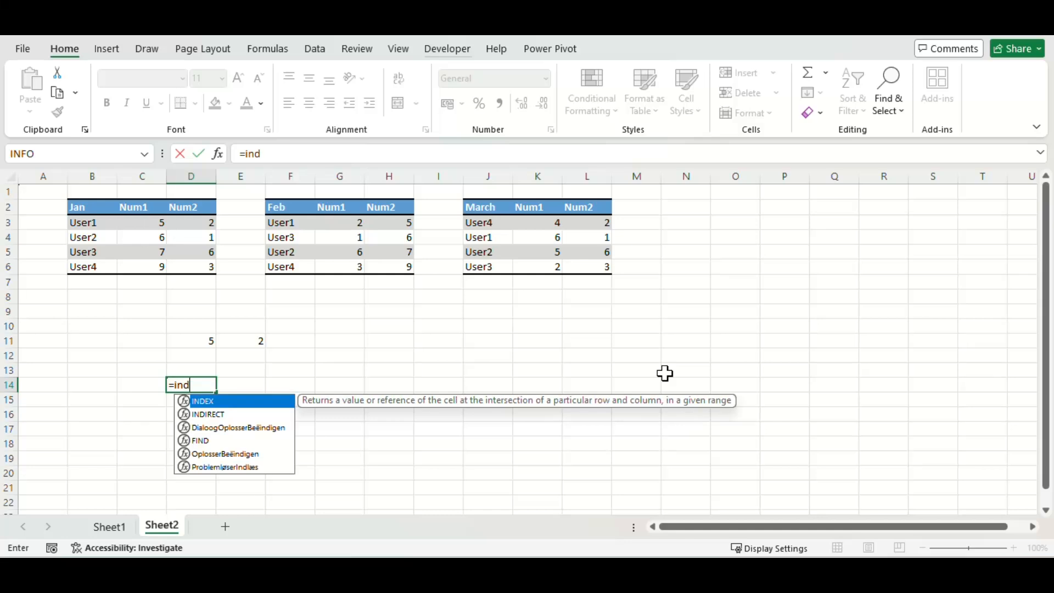
key(Tab)
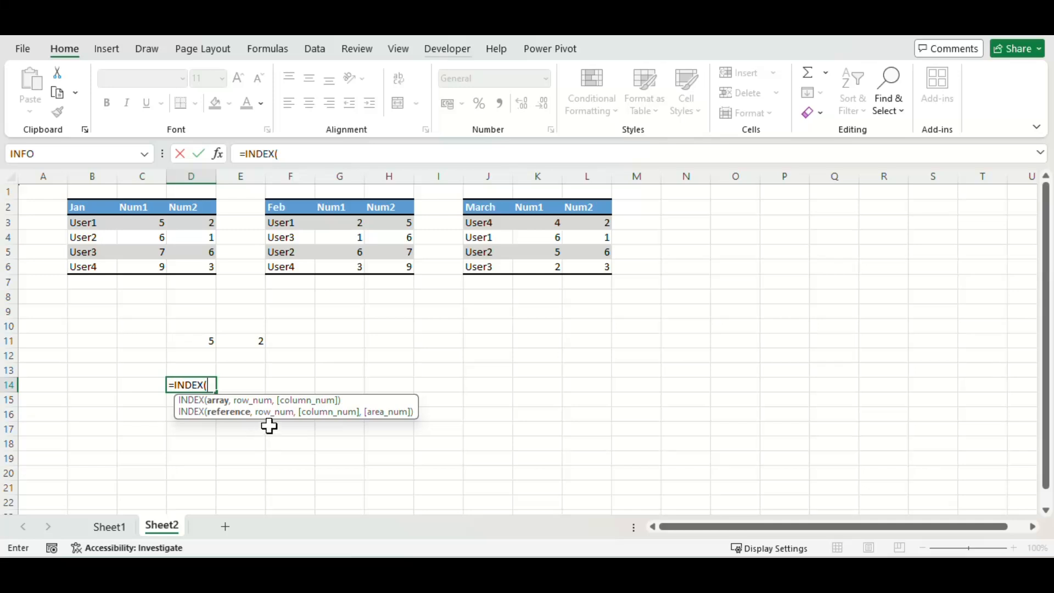
key(Escape)
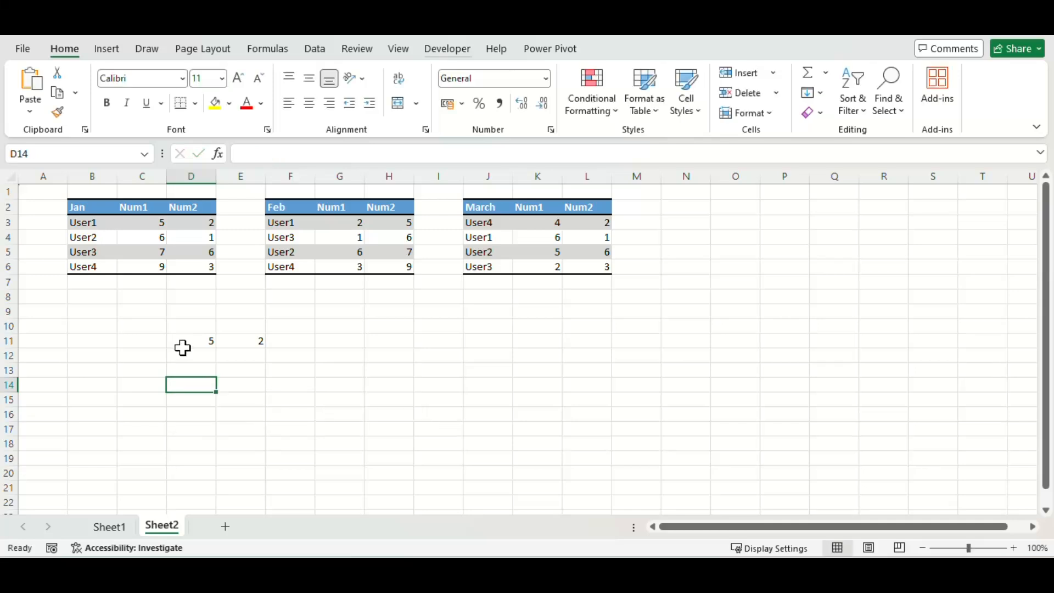
- Change the D11 formula to use column number 1 and the array {2,3} as area number
click(184, 342)
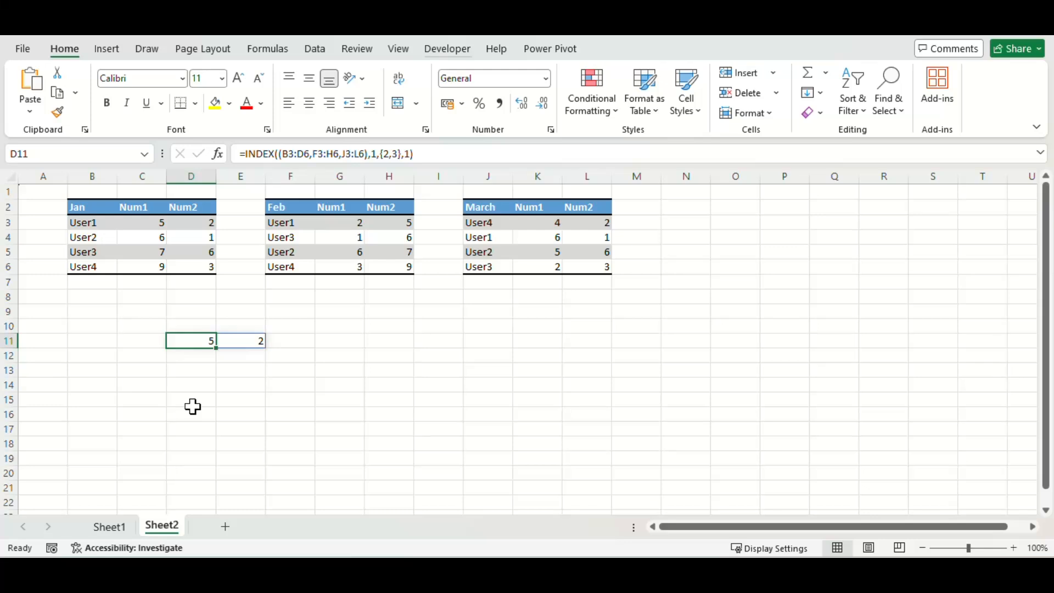
key(F2)
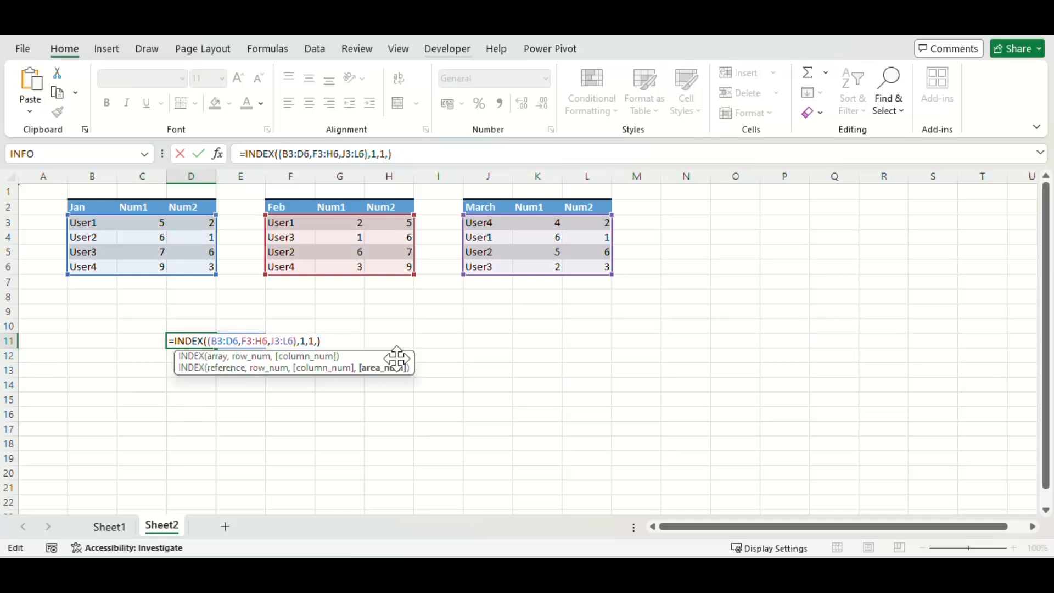
text({2,3})
key(Return)
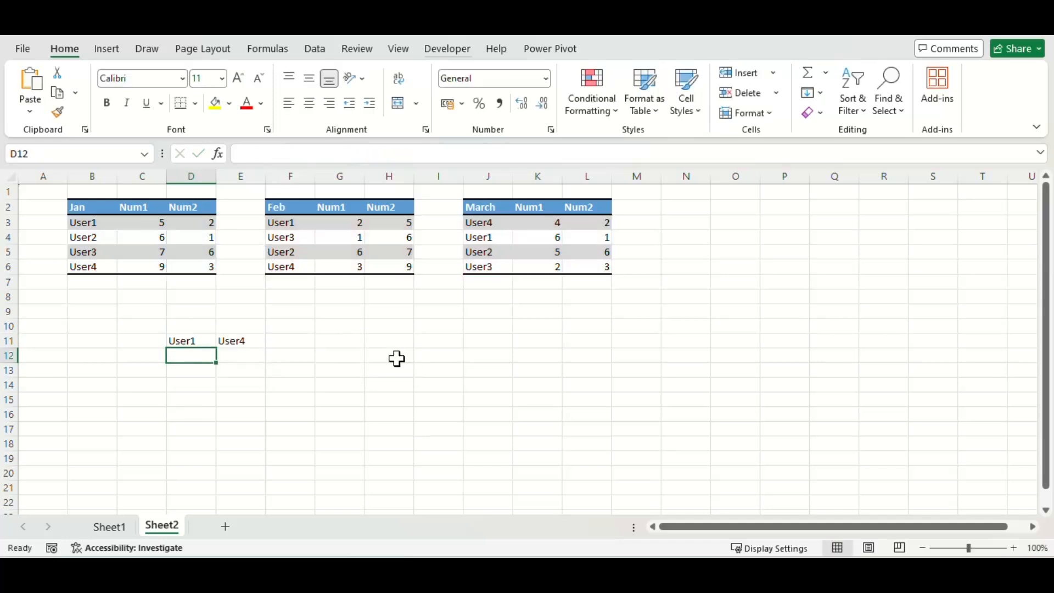
- Review the column and area arguments of the INDEX formula in D11 without editing them
key(Up)
key(F2)
key(Left)
key(Left)
key(Left)
key(Left)
key(Left)
key(Left)
key(Left)
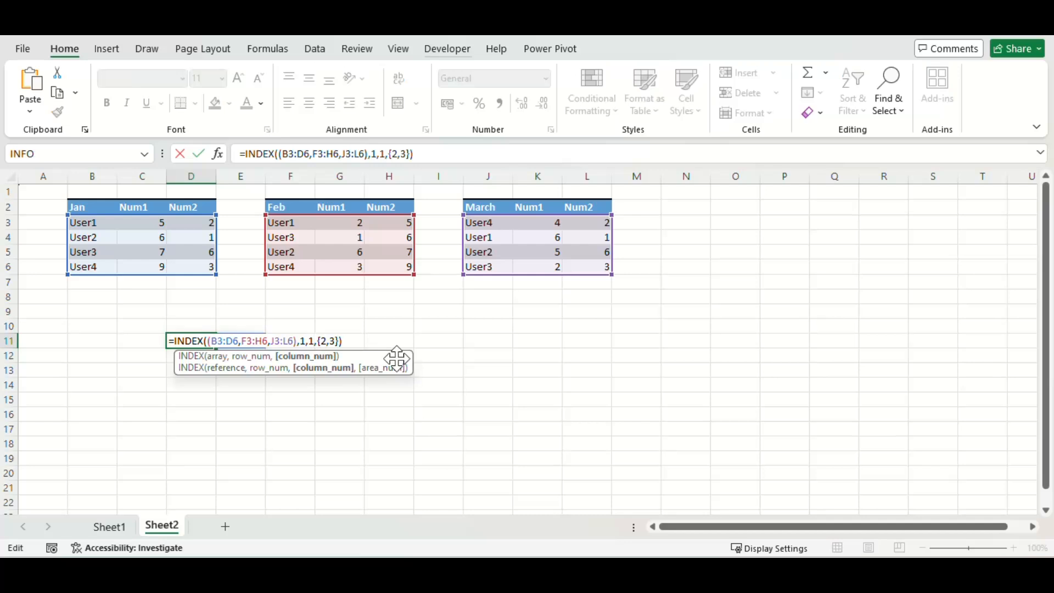
key(Escape)
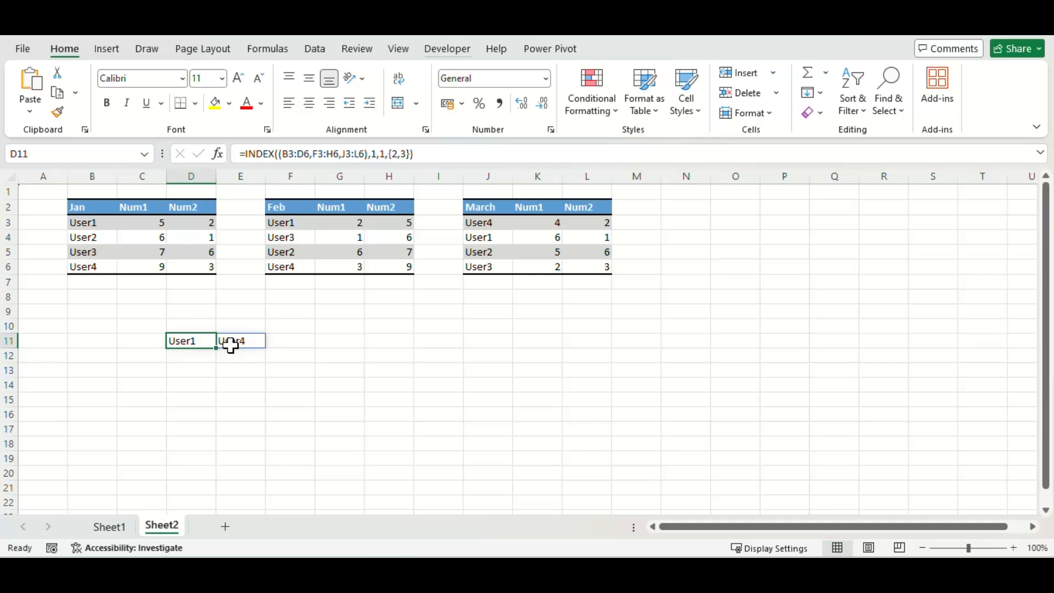
- Replace the area array in the D11 INDEX formula with the single area number 2
key(F2)
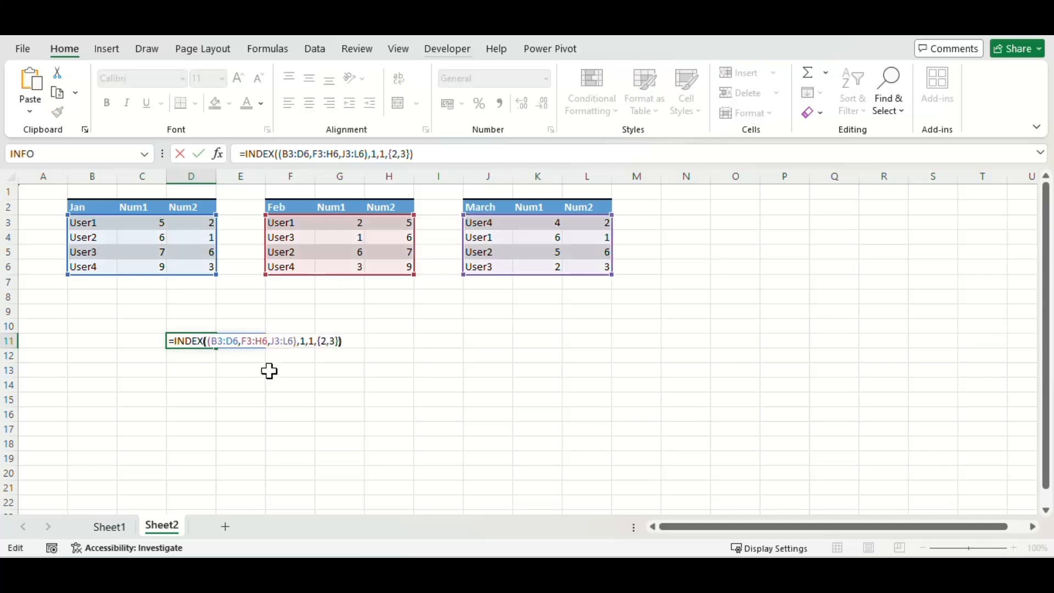
key(Left)
key(shift+Left)
key(shift+Left)
key(shift+Left)
key(shift+Left)
key(shift+Left)
key(BackSpace)
text(2)
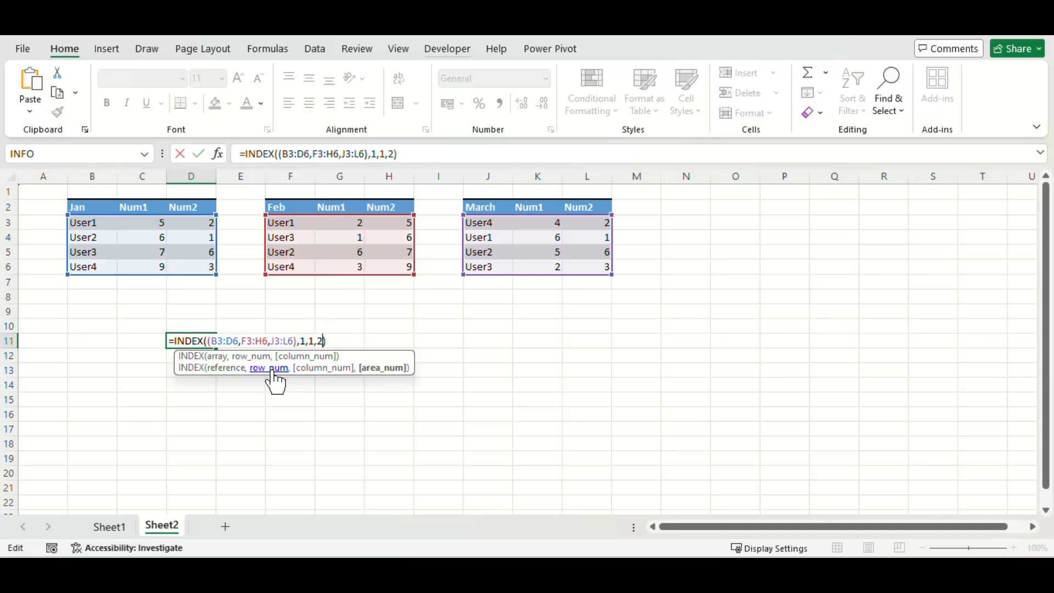
key(Return)
key(Up)
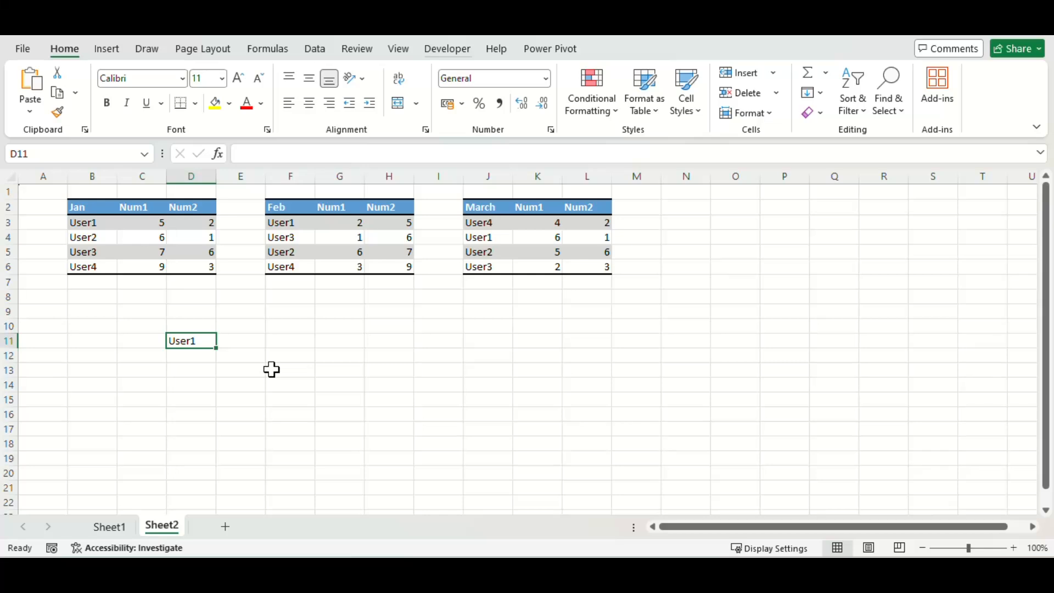
- Change the area number of the INDEX formula in D11 to 3
key(F2)
key(Left)
key(BackSpace)
text(3)
key(Return)
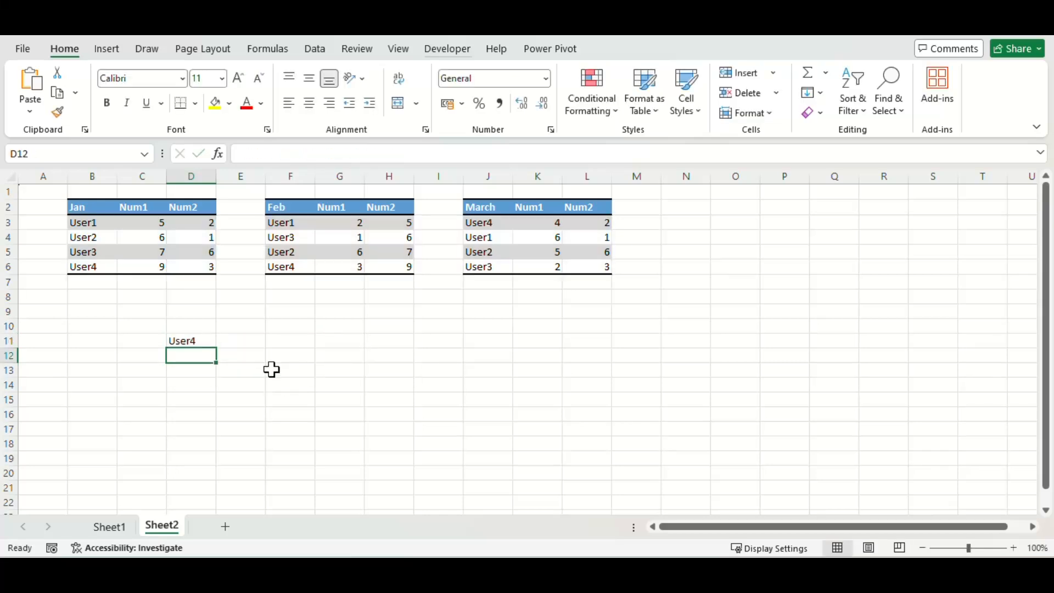
- Set the row number of the INDEX formula in D11 to 2
key(Up)
key(F2)
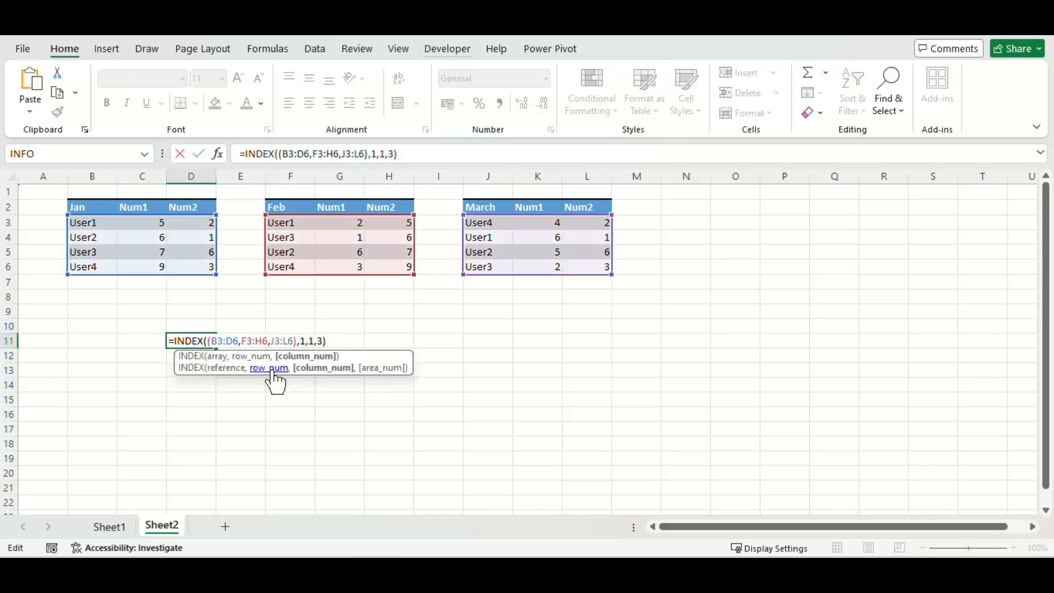
click(272, 369)
text(2)
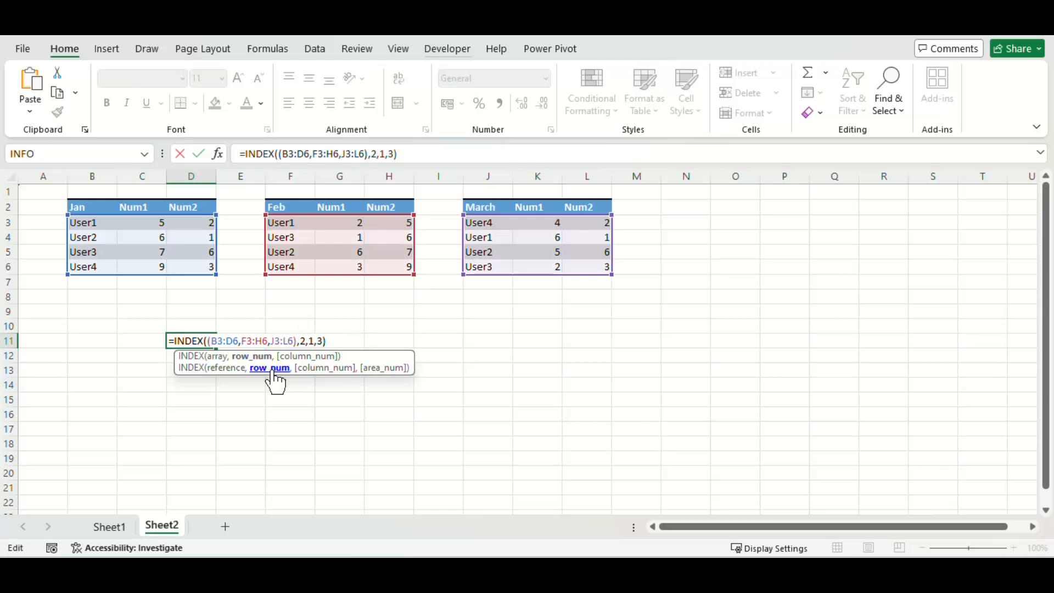
key(Return)
- Set the area number of the INDEX formula in D11 to 1 so it reads the Jan table
key(Up)
key(F2)
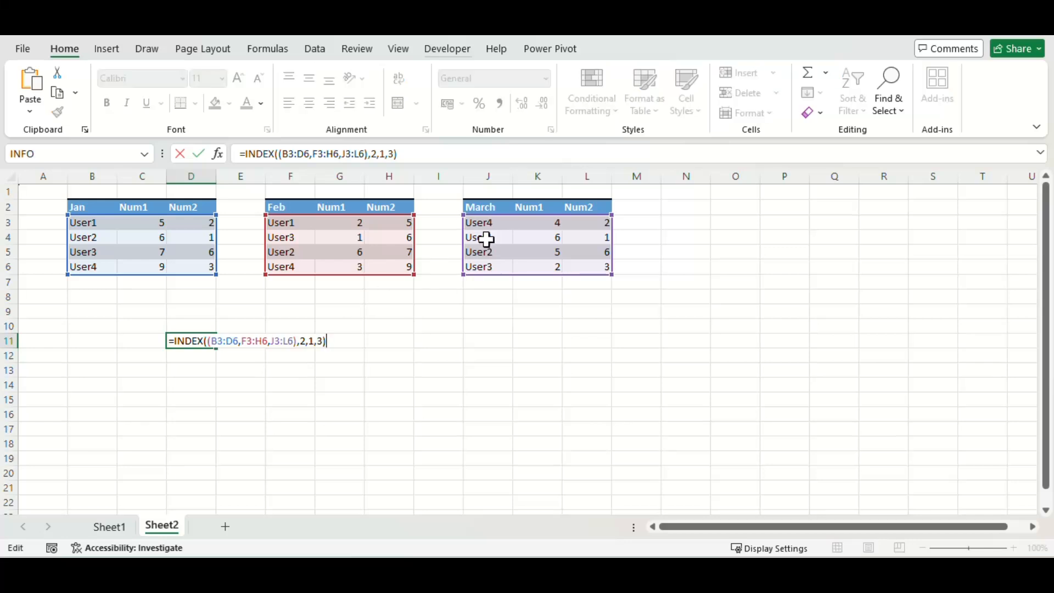
click(291, 237)
click(94, 237)
click(190, 341)
key(F2)
key(Left)
key(BackSpace)
text(1)
key(Return)
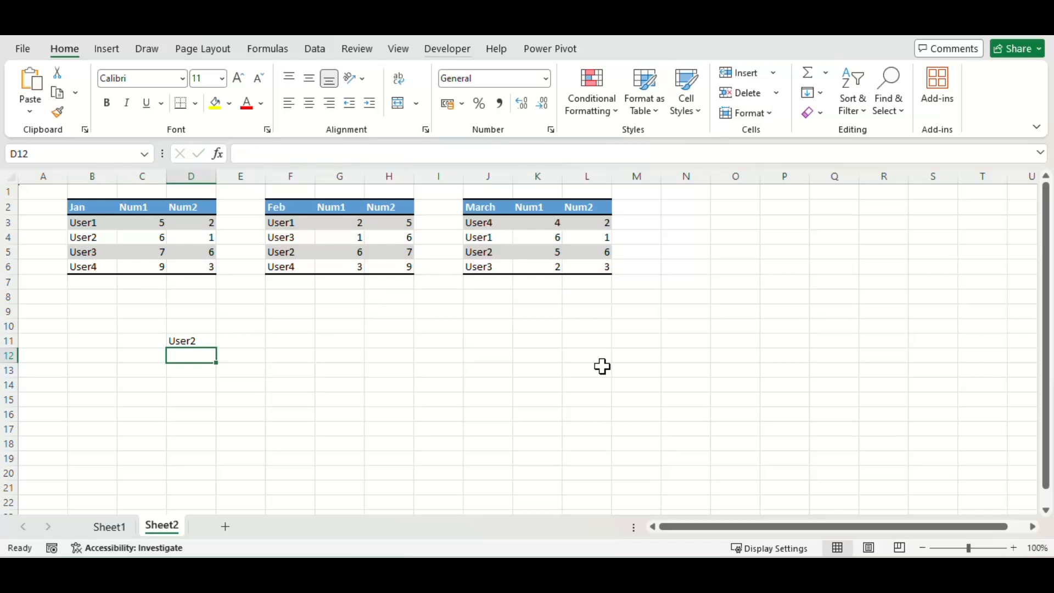
- Review the row, column and area arguments of the D11 INDEX formula and keep it as it is
key(Up)
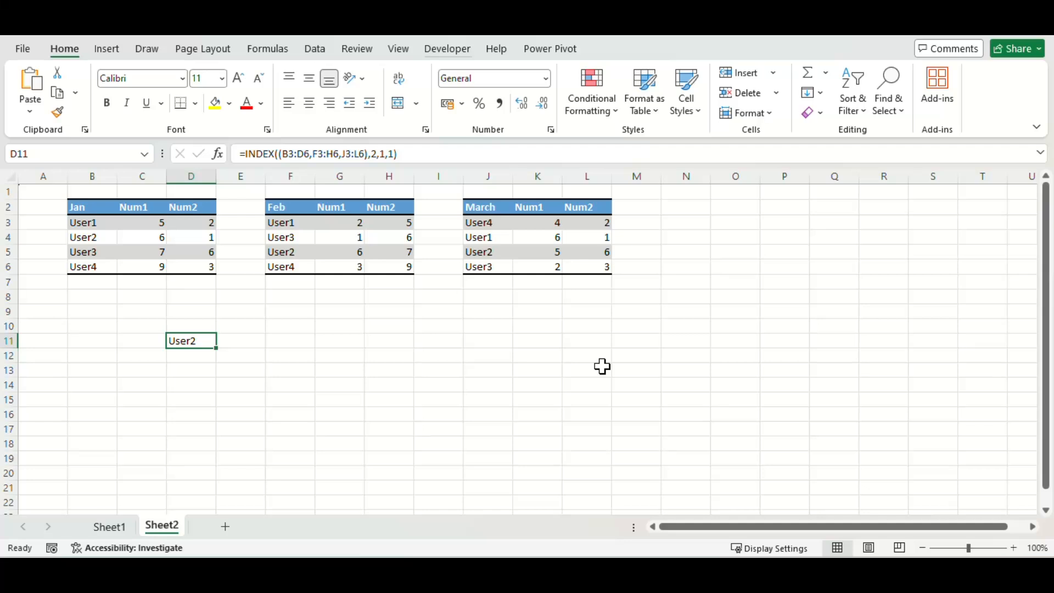
key(F2)
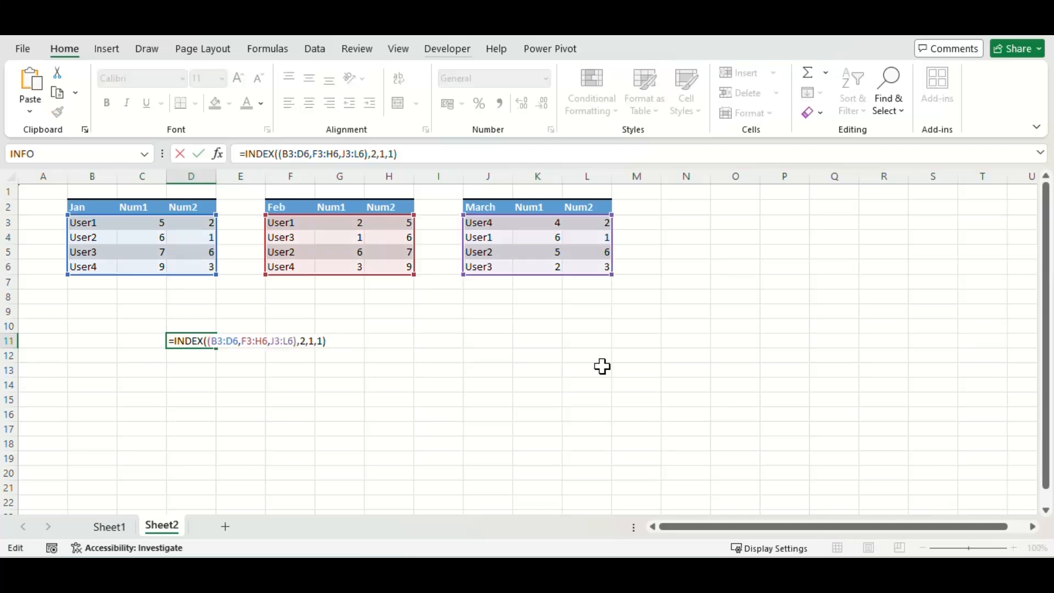
key(Left)
key(Left)
key(Left)
key(Left)
key(Left)
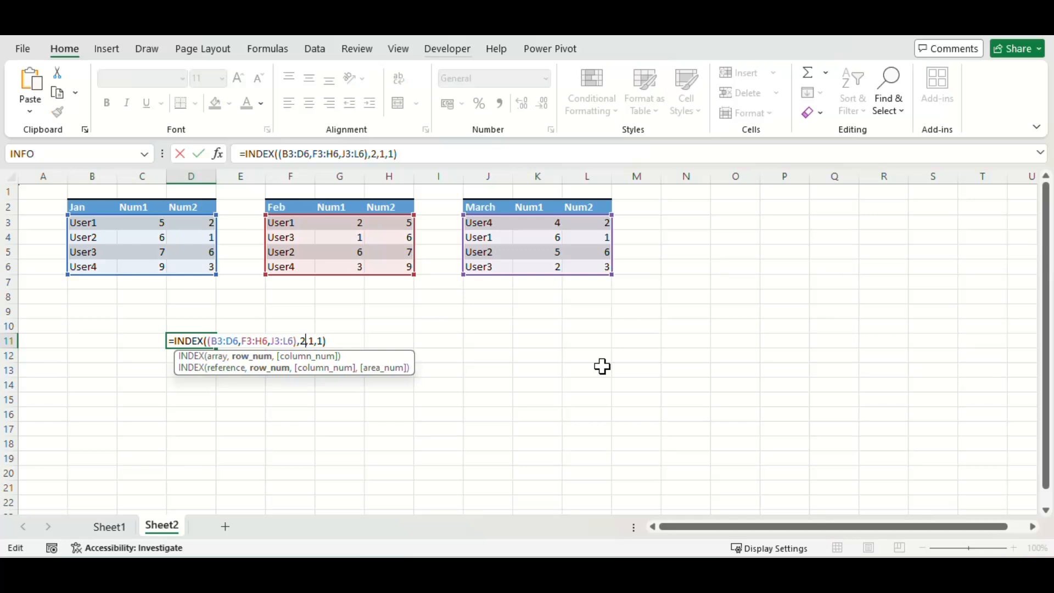
double_click(320, 341)
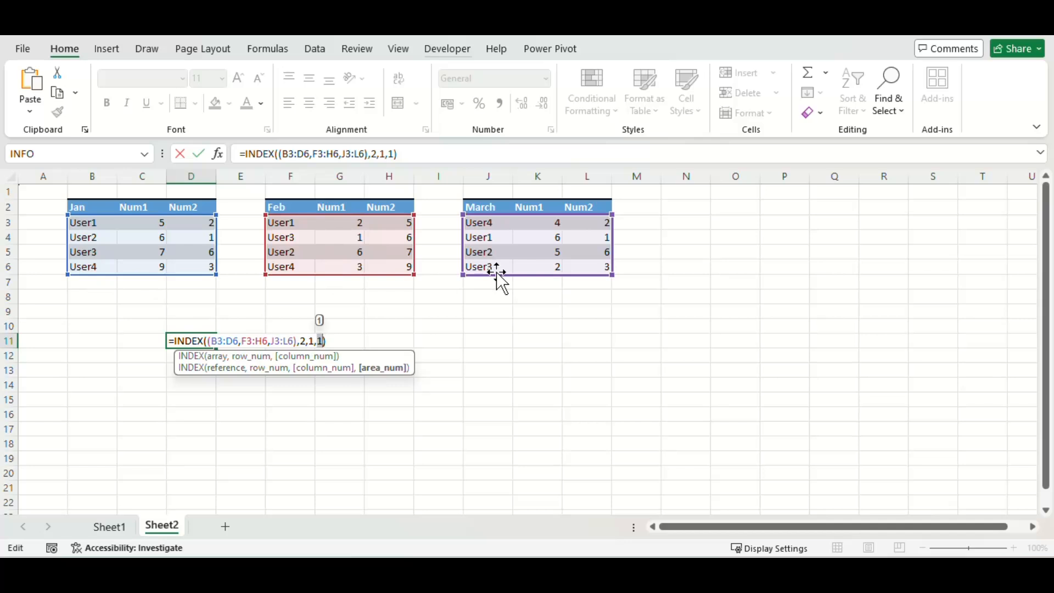
key(ctrl+Return)
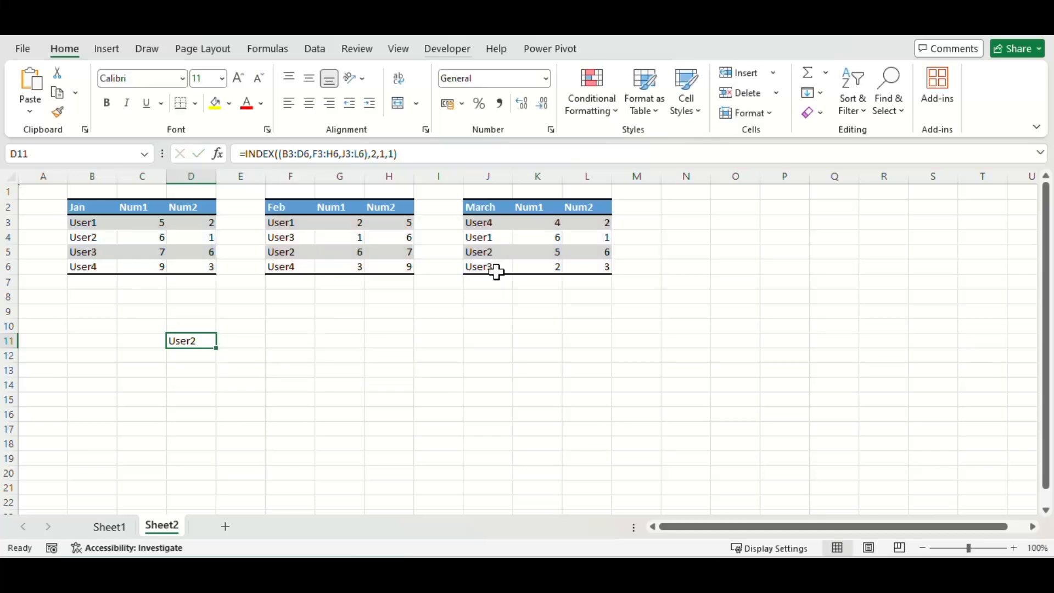
- Enter the lookup value User1 in cell B8 below the Jan table
click(94, 301)
text(User1)
key(Return)
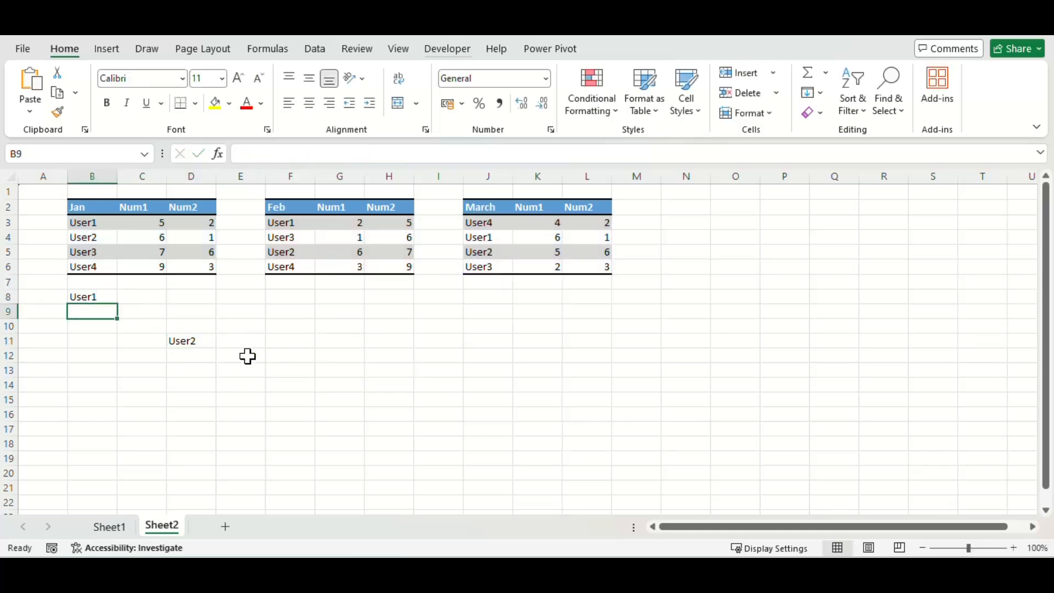
- Enter =MATCH(B8,B3:B6,0) in B9 to find the lookup user's row position in the Jan table
drag(137, 240, 193, 281)
text(=mat)
key(Tab)
key(Up)
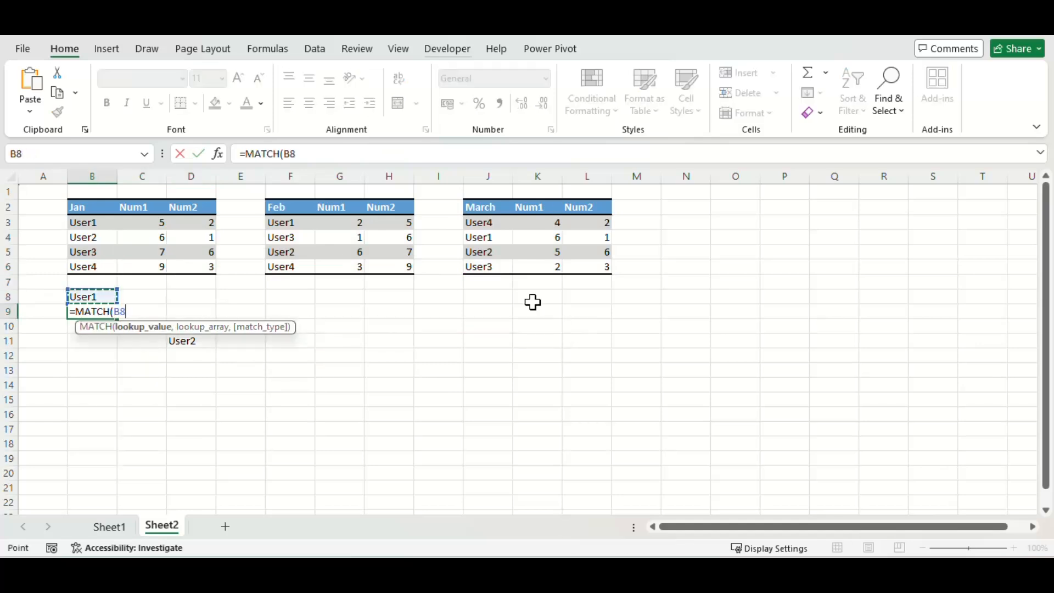
text(,)
key(Up)
key(Up)
key(Up)
key(shift+Up)
key(shift+Up)
key(shift+Up)
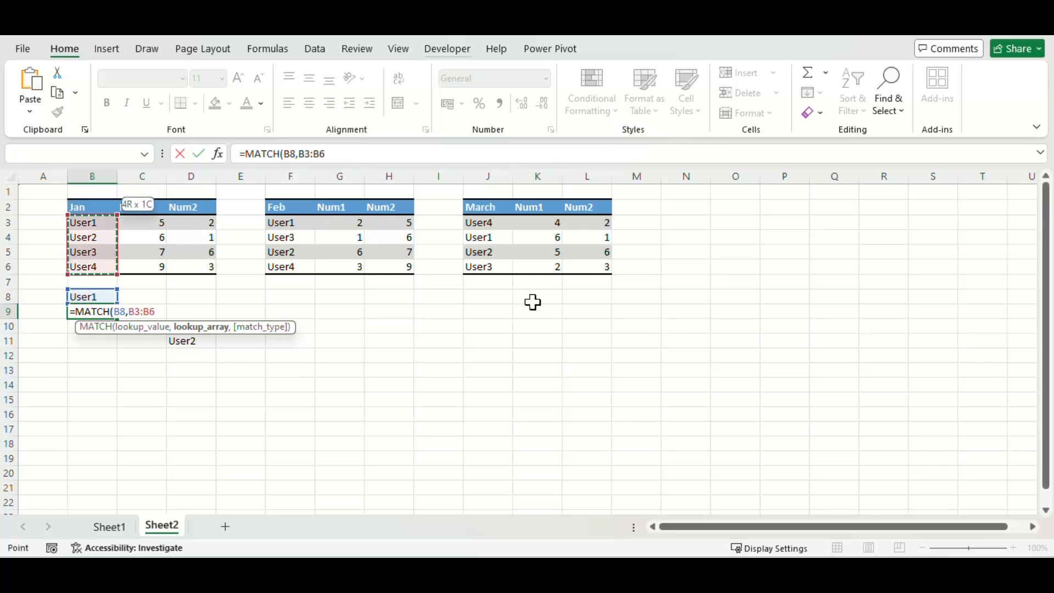
text(,0)
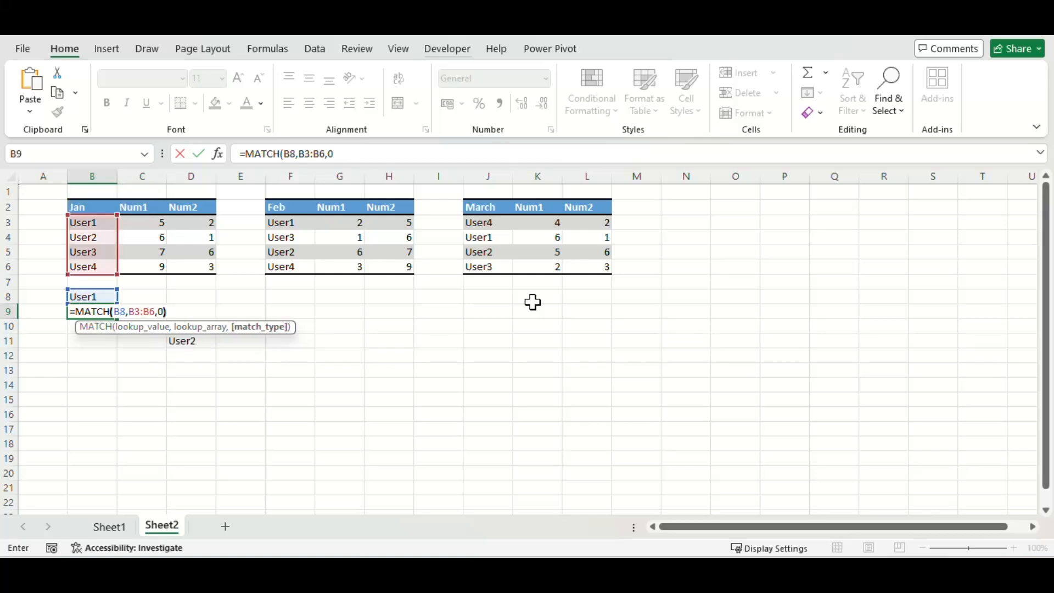
key(Return)
key(Up)
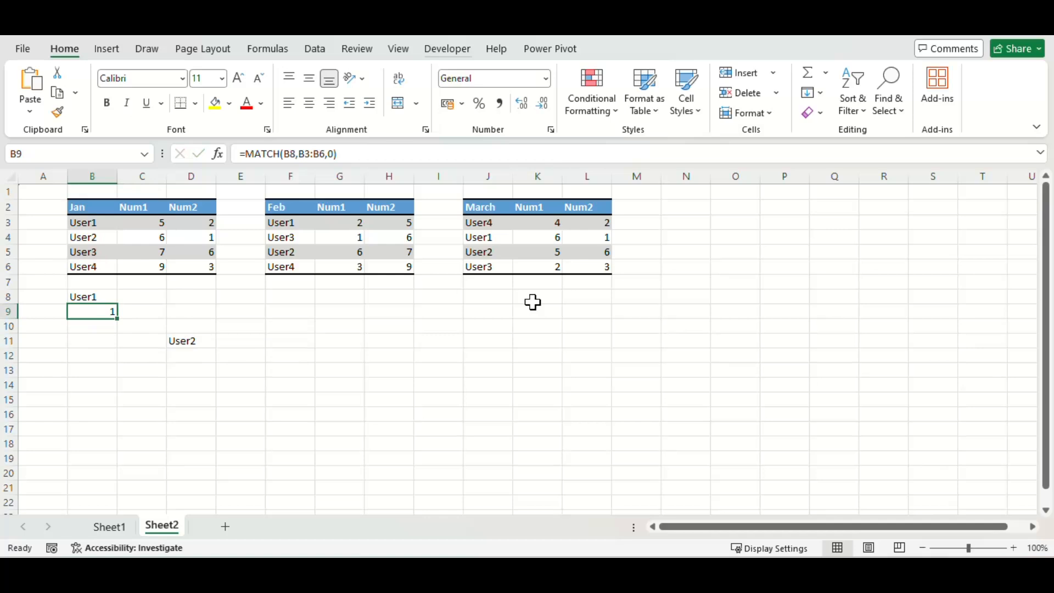
- Copy the MATCH formula from B9 to F9 and J9 to find the same user's row in the Feb and March tables
key(shift+Up)
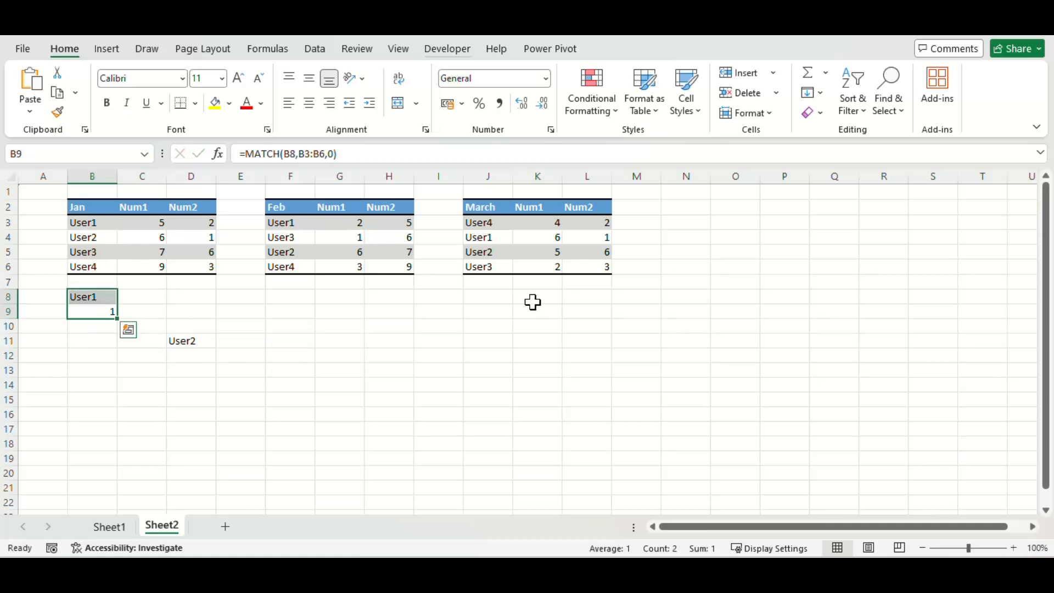
key(ctrl+c)
key(Right)
key(Right)
key(Right)
key(Right)
key(Up)
key(ctrl+v)
key(ctrl+c)
key(Right)
key(Right)
key(Right)
key(Right)
key(ctrl+v)
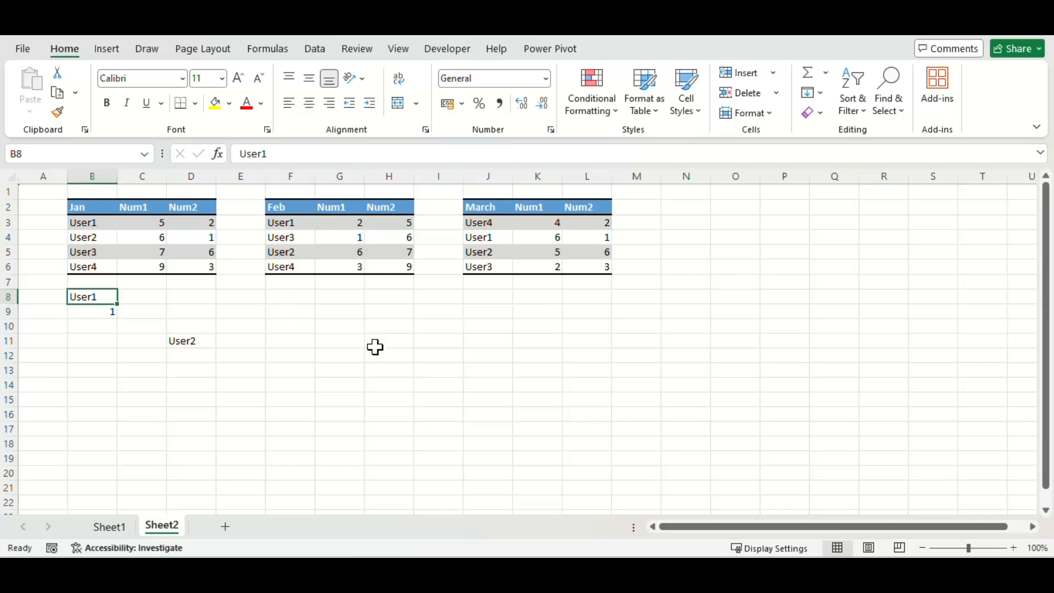
key(Right)
key(Right)
key(Right)
key(ctrl+Left)
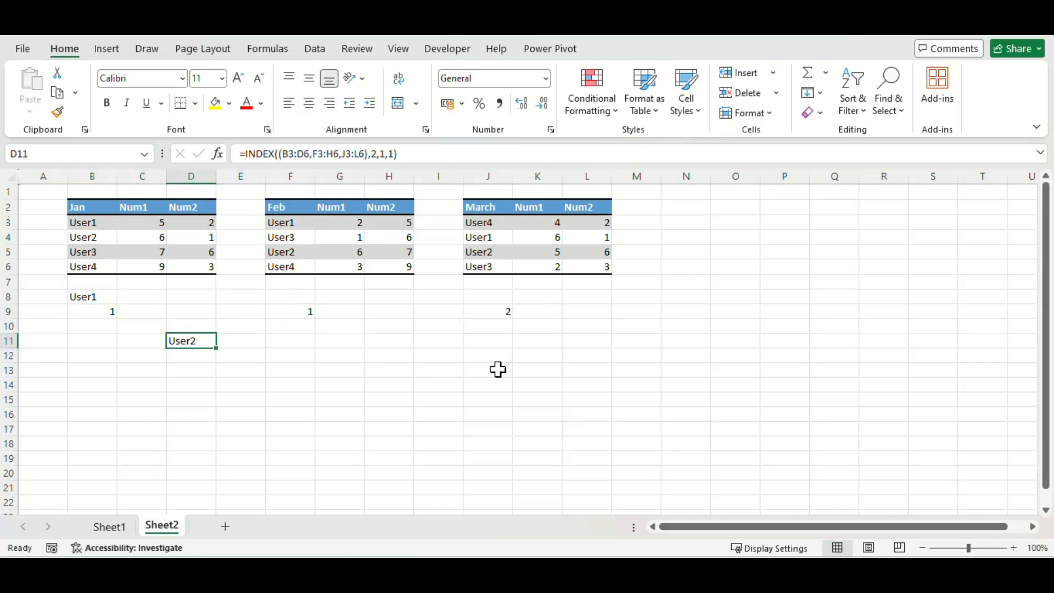
- Replace the area number of the INDEX formula in D11 with a reference to F15
key(F2)
key(Left)
key(shift+Left)
key(Left)
key(Left)
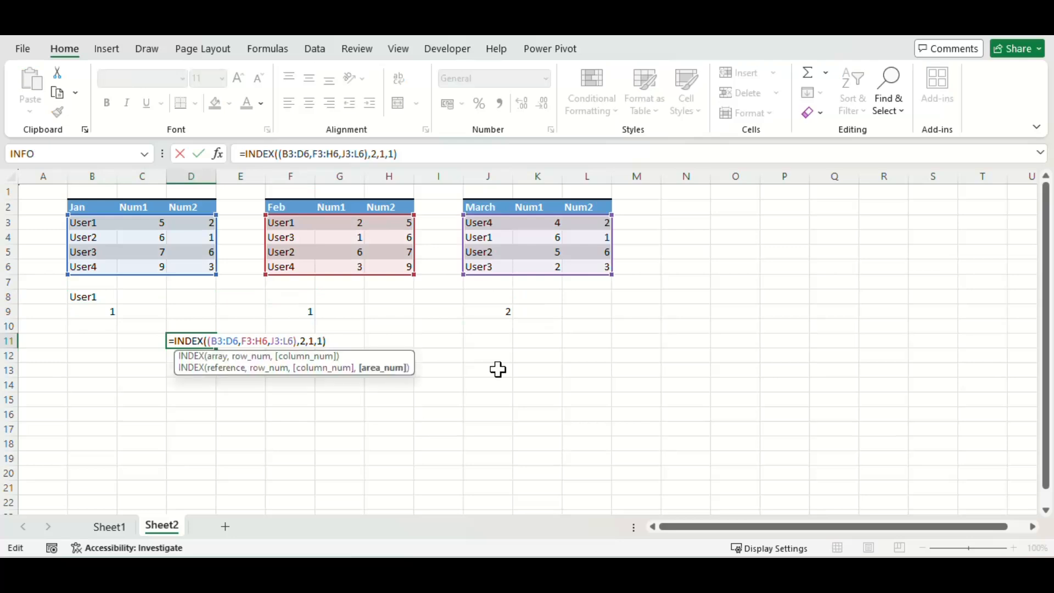
key(Right)
key(shift+Right)
key(Delete)
click(292, 403)
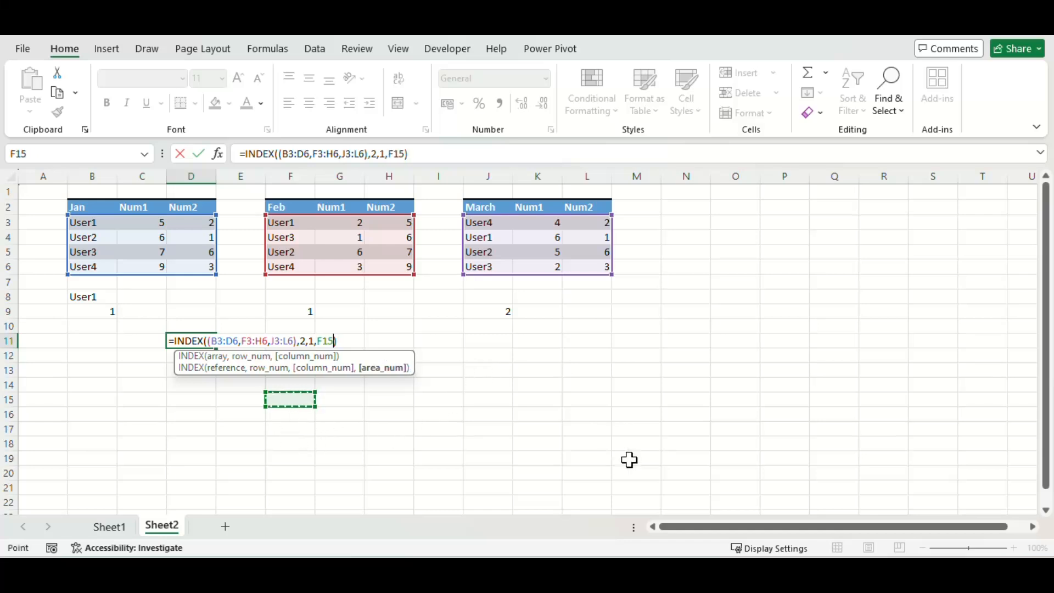
- Set the column number of the D11 INDEX formula to the array {1,2,3} so it returns all three columns
key(F2)
key(Left)
key(Left)
key(Left)
key(Left)
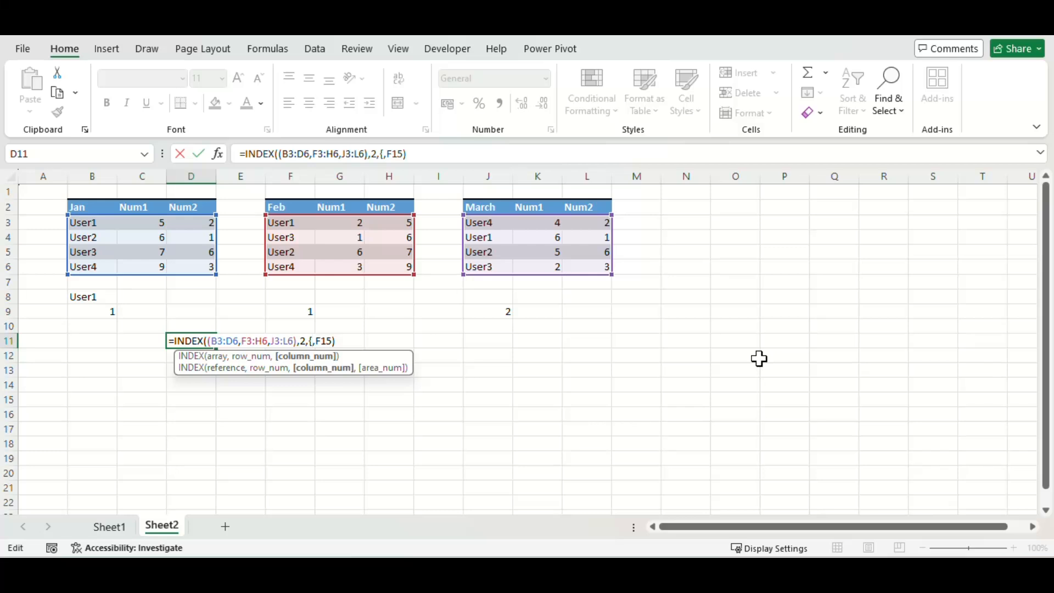
key(Left)
text({)
key(Right)
text(,2,3)
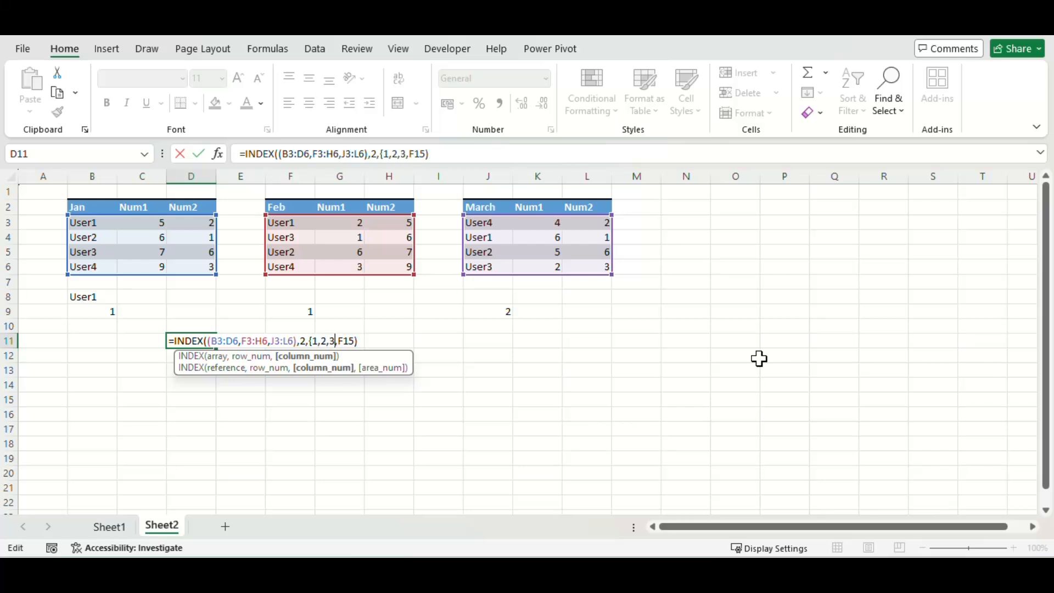
text(},)
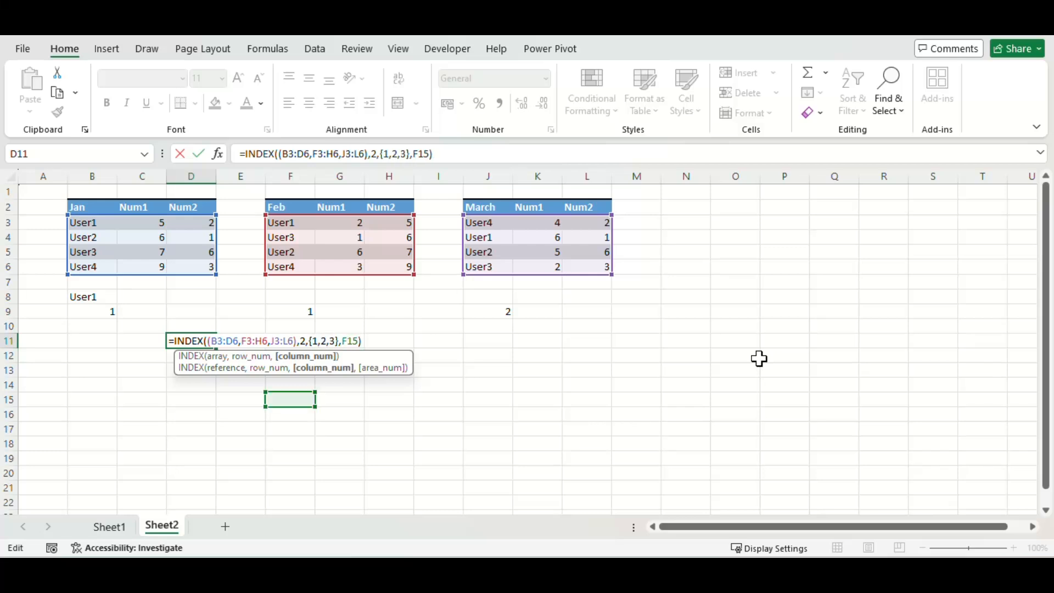
key(Return)
key(Up)
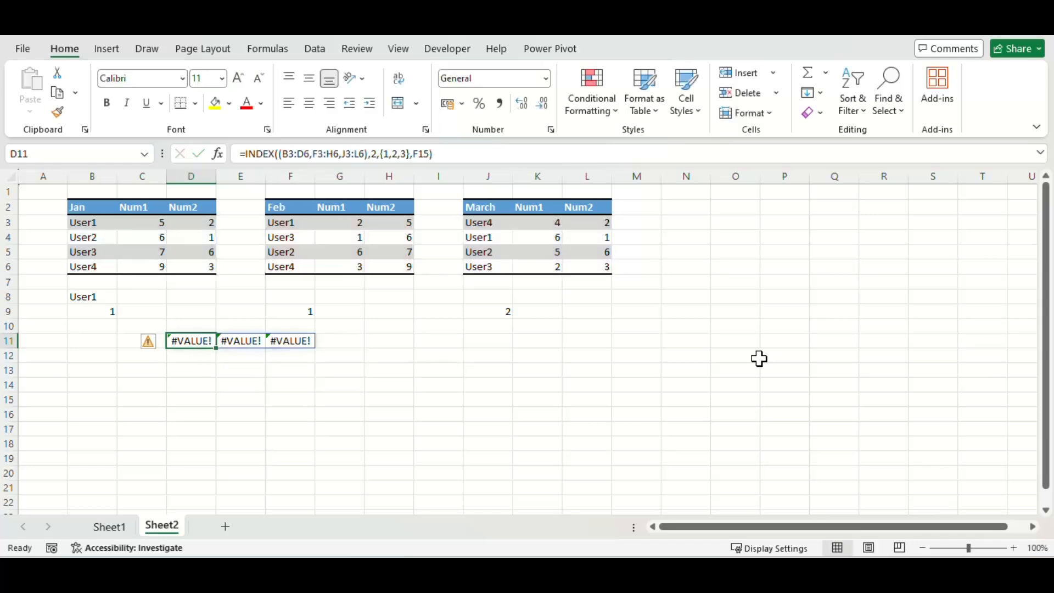
- Enter 1 in F15 as the area number for the INDEX formula
key(F2)
click(307, 341)
key(Escape)
click(290, 398)
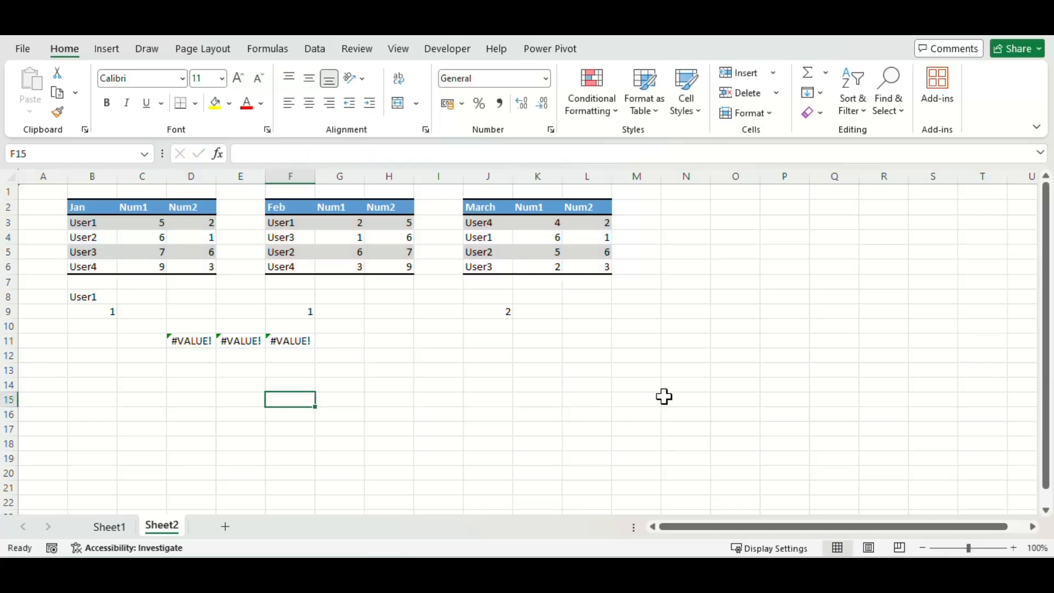
text(1)
key(Return)
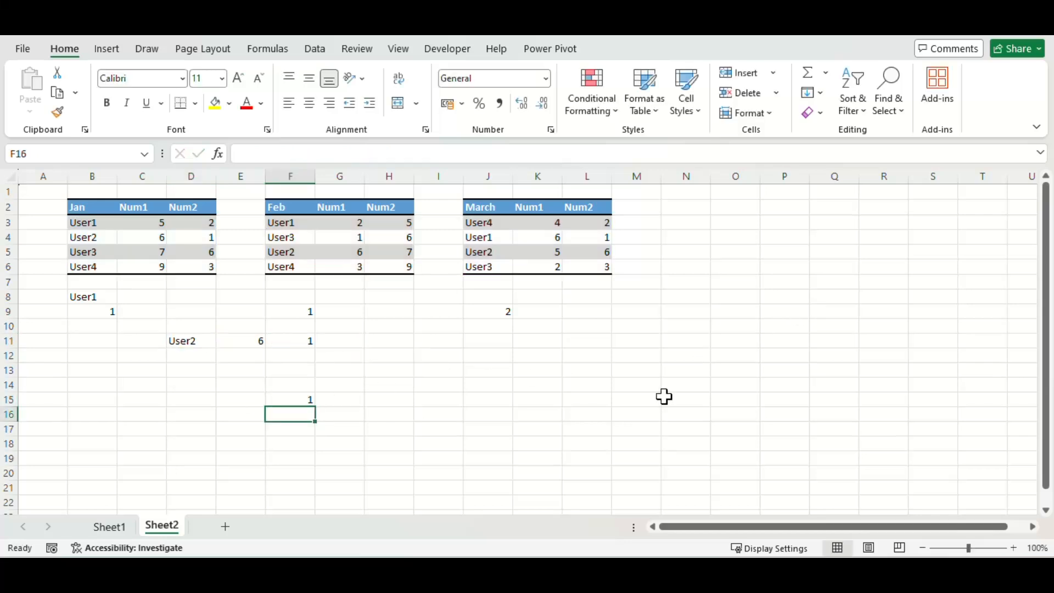
- Begin an IF formula in D14 that returns B9 when F15 equals 1
click(191, 340)
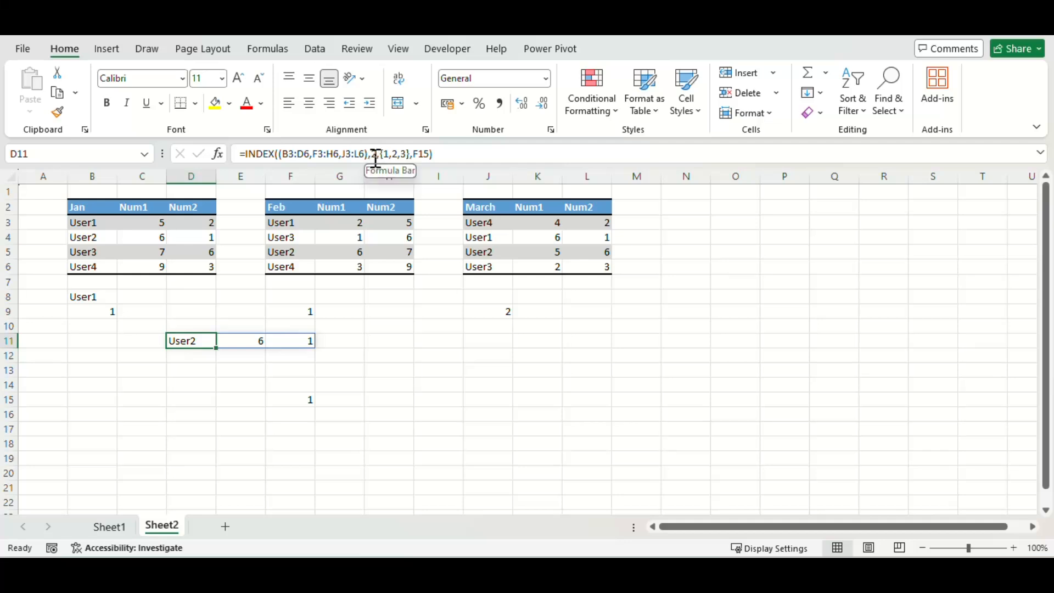
click(189, 387)
text(=IF()
key(Right)
key(Right)
key(Down)
scroll(555, 423, down, 1)
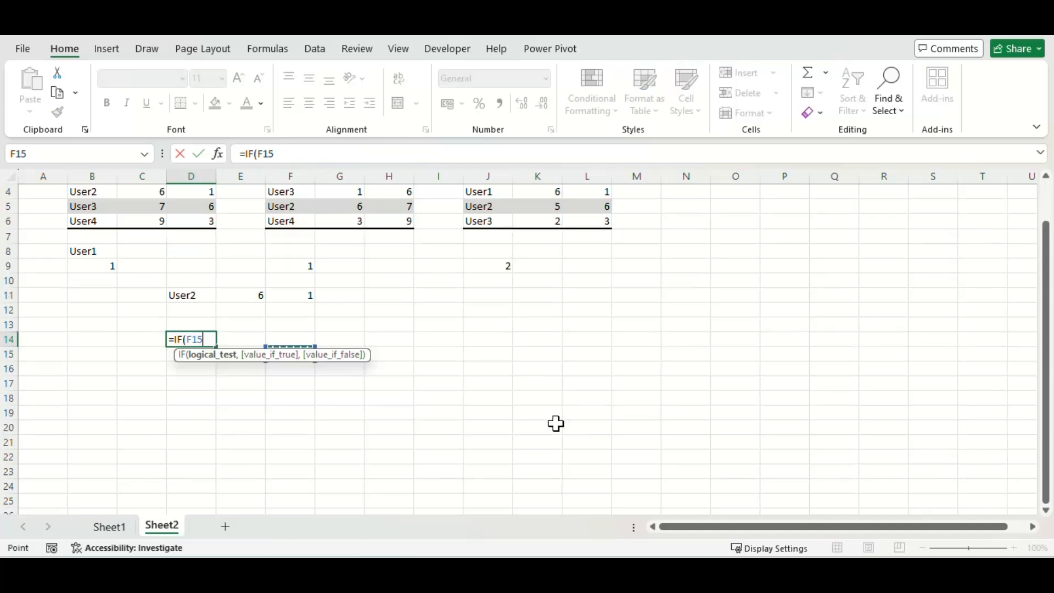
text(=1,)
click(72, 268)
text(,)
- Complete the D14 formula with a nested IF that returns F9 when F15 equals 2 and otherwise J9
text(IF(F15=)
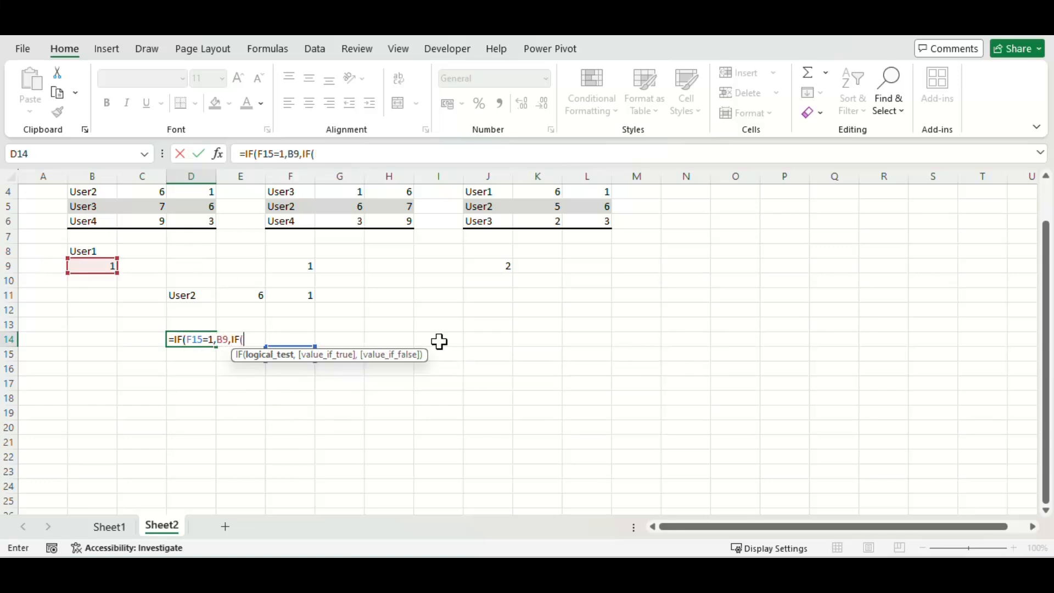
text(2,)
click(296, 266)
text(,)
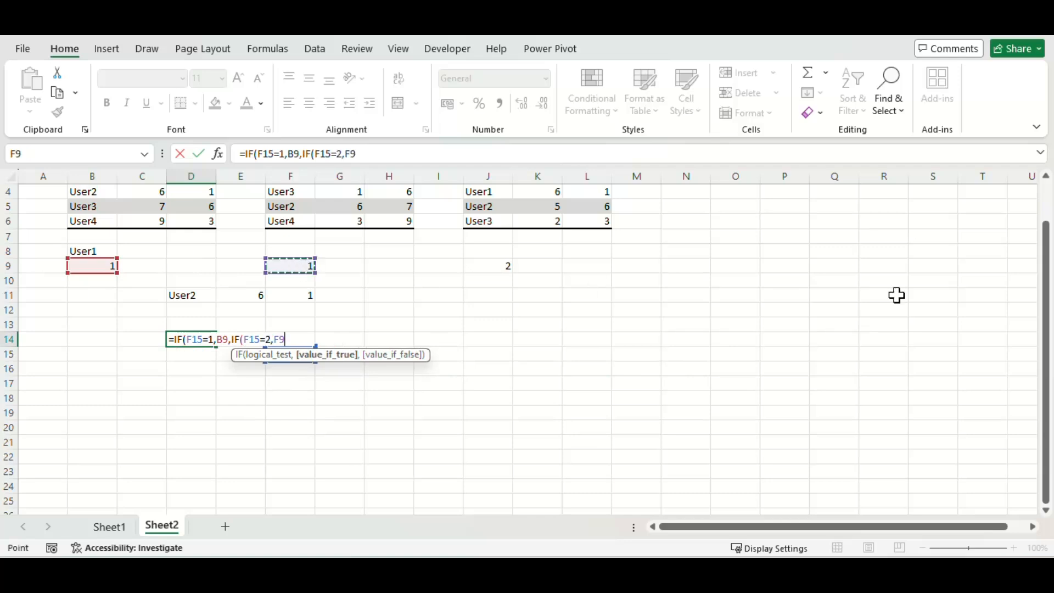
click(484, 268)
key(ctrl+Return)
- Change the area number in F15 to 2 and then to 3 to test the formulas
key(Down)
key(Right)
key(Right)
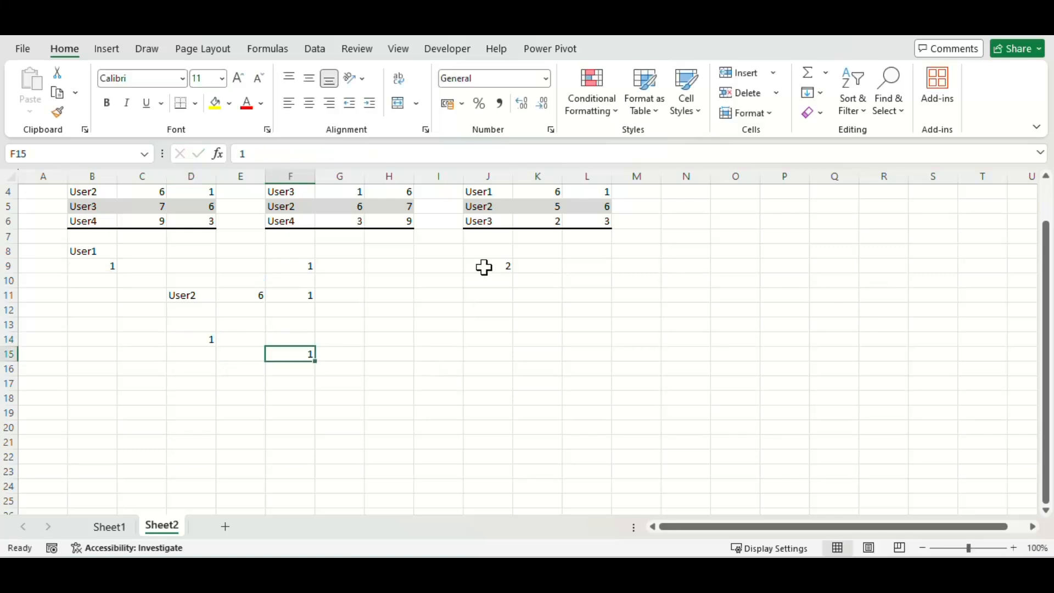
text(2)
key(ctrl+Return)
scroll(472, 319, up, 1)
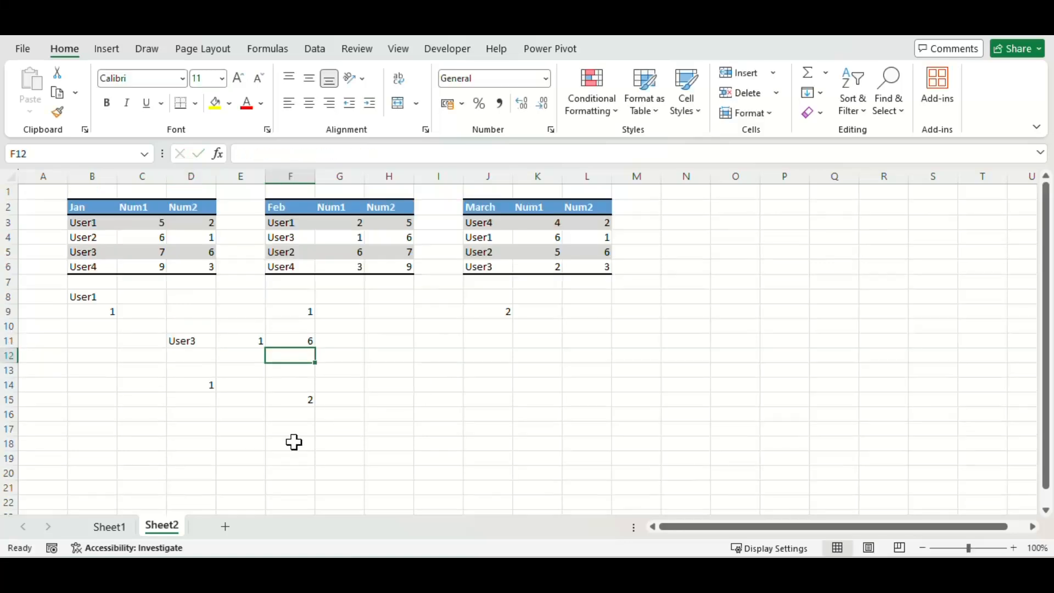
text(3)
key(ctrl+Return)
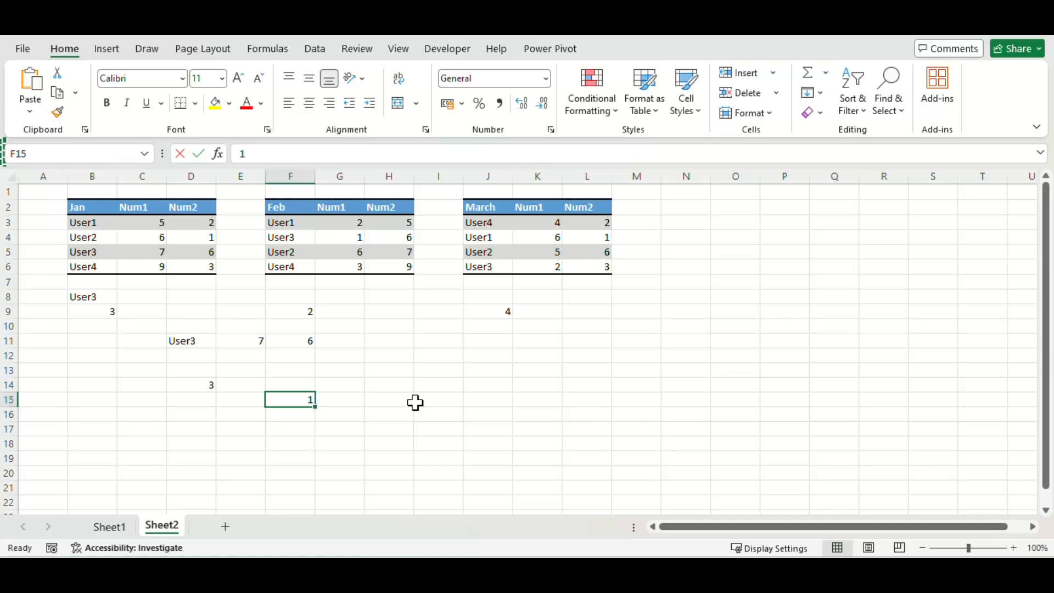
- Switch the area number in F15 to 2, then 3, then back to 1 to test the lookup for User3
text(2)
key(Return)
key(Up)
text(3)
key(Return)
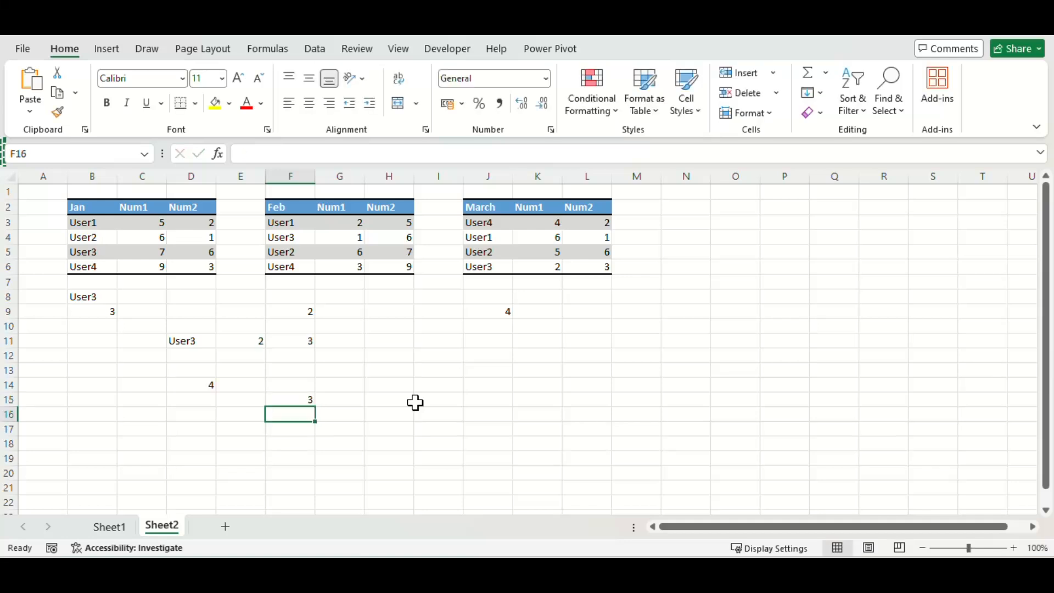
key(Up)
text(1)
key(Return)
- Examine the INDEX formula in D11, including its D14 row reference and F15 area reference
key(Up)
key(Up)
key(Up)
key(Up)
key(Up)
key(Up)
key(Up)
key(Up)
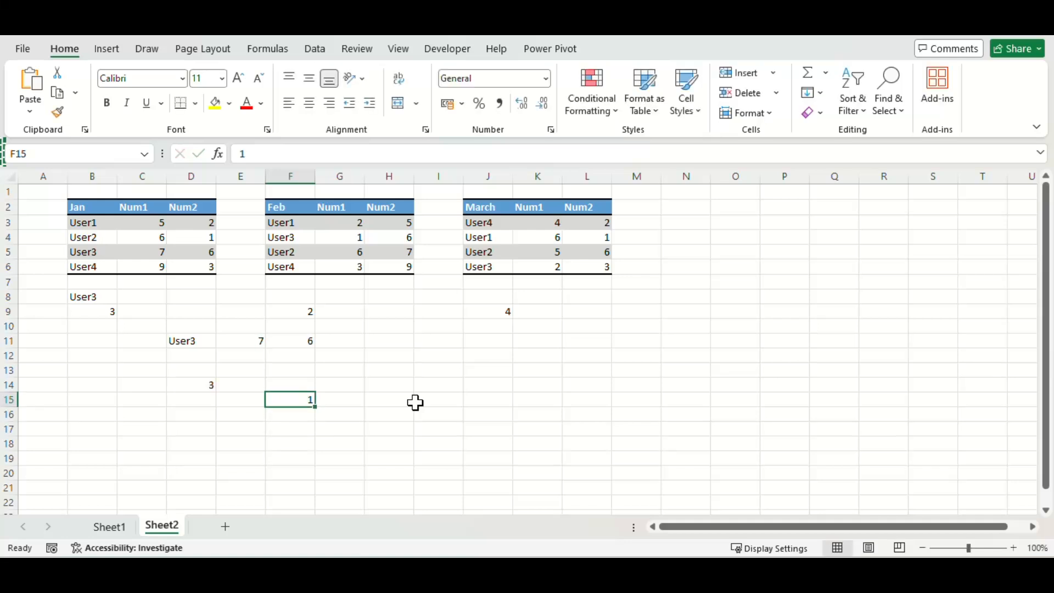
key(Down)
key(Down)
key(Down)
key(Left)
key(Left)
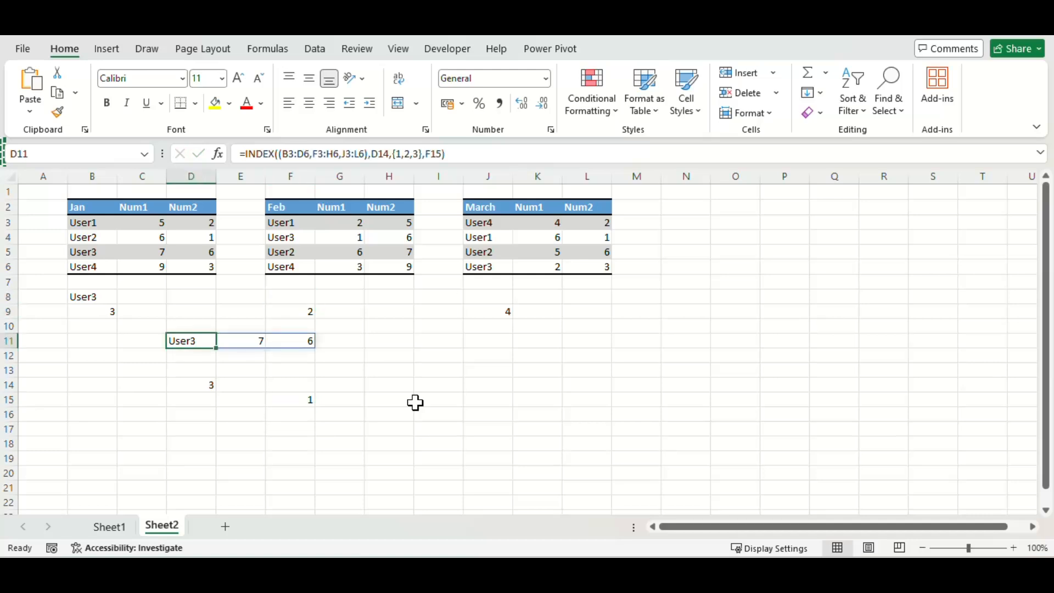